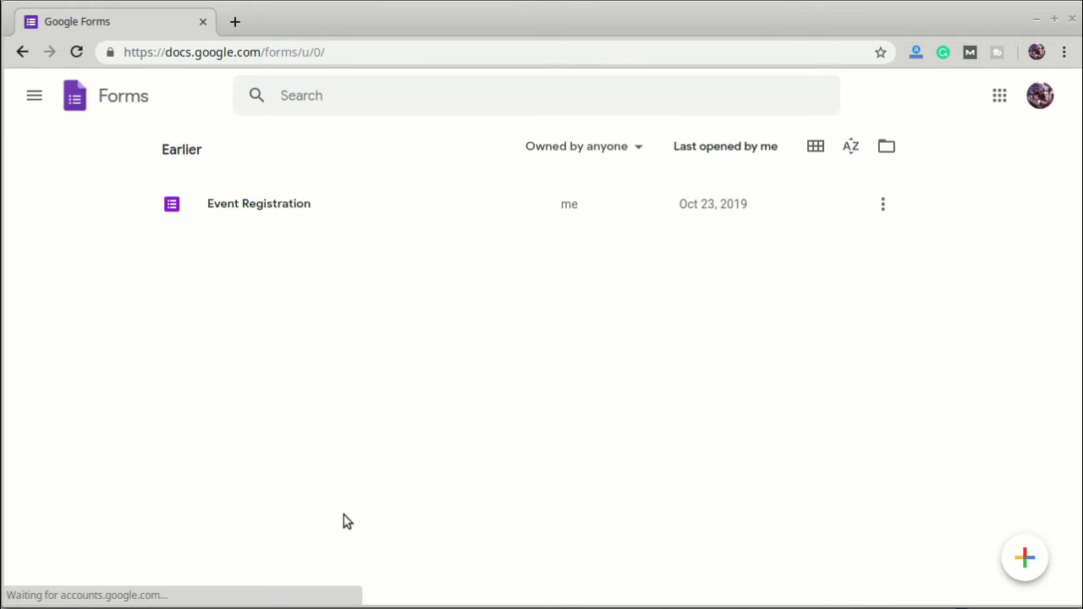
Step: Create a new form from the Blank Quiz template in the template gallery
mouse_move(1004, 537)
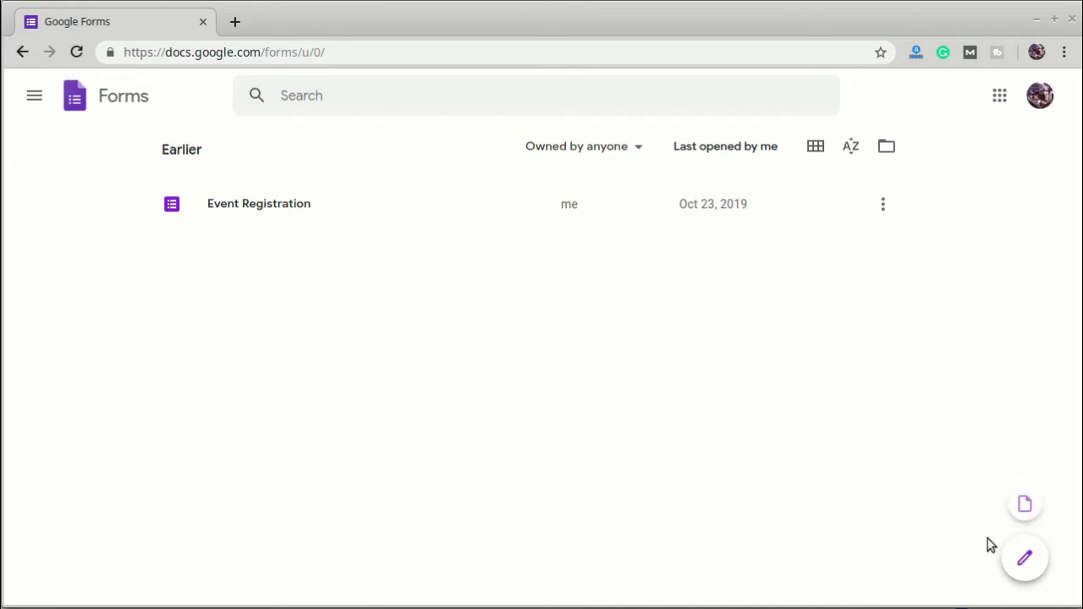
left_click(1026, 507)
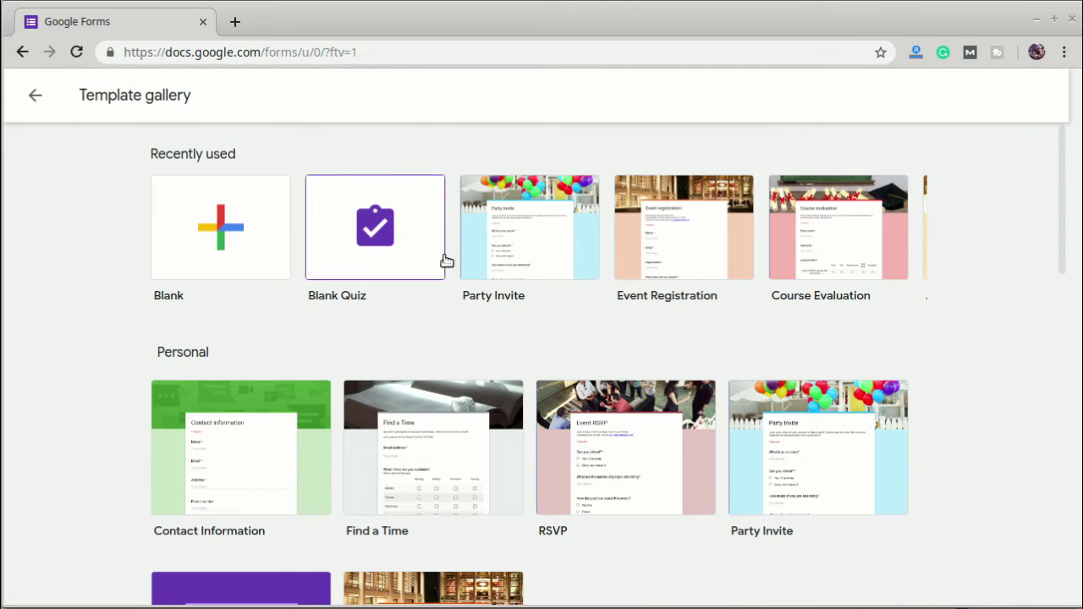
left_click(376, 233)
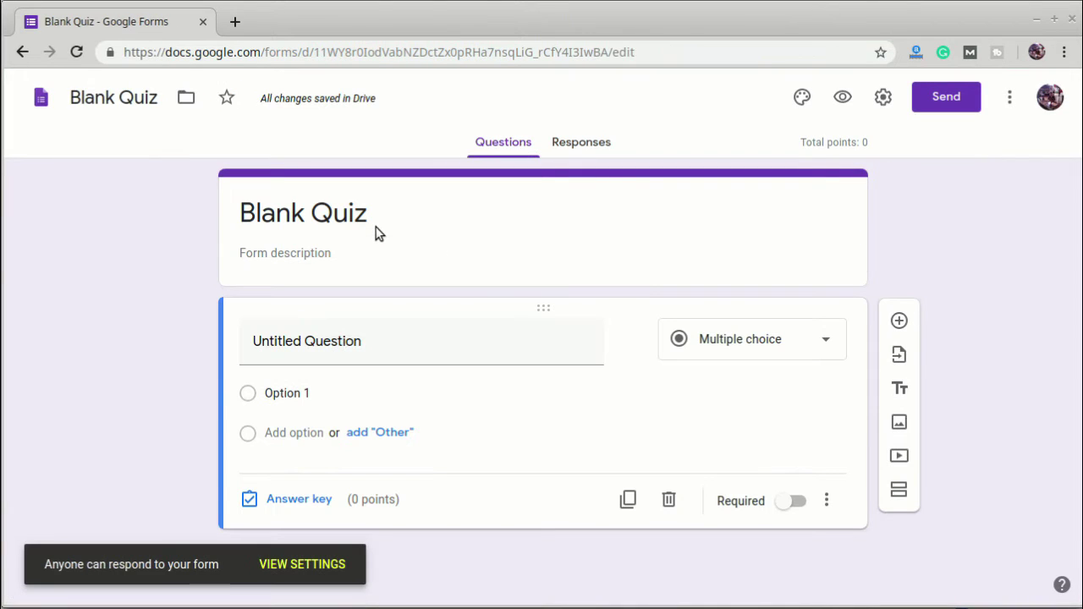
Step: Change the form title to "Quiz for Senior High School"
left_click(326, 213)
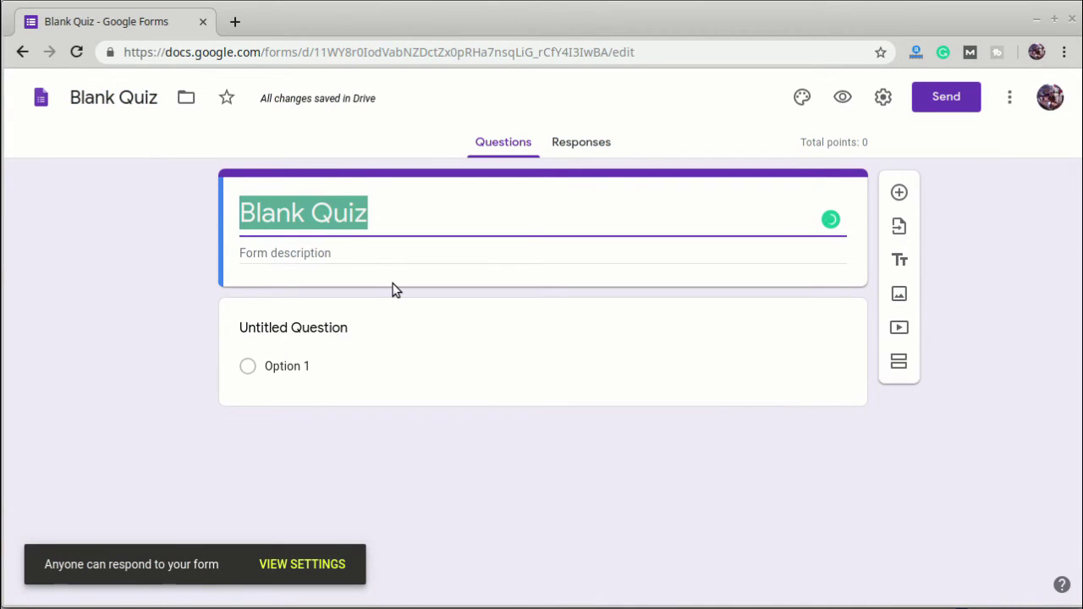
key("Left")
key("Delete")
key("Delete")
key("Delete")
key("Delete")
key("Delete")
key("Delete")
key("End")
type("f")
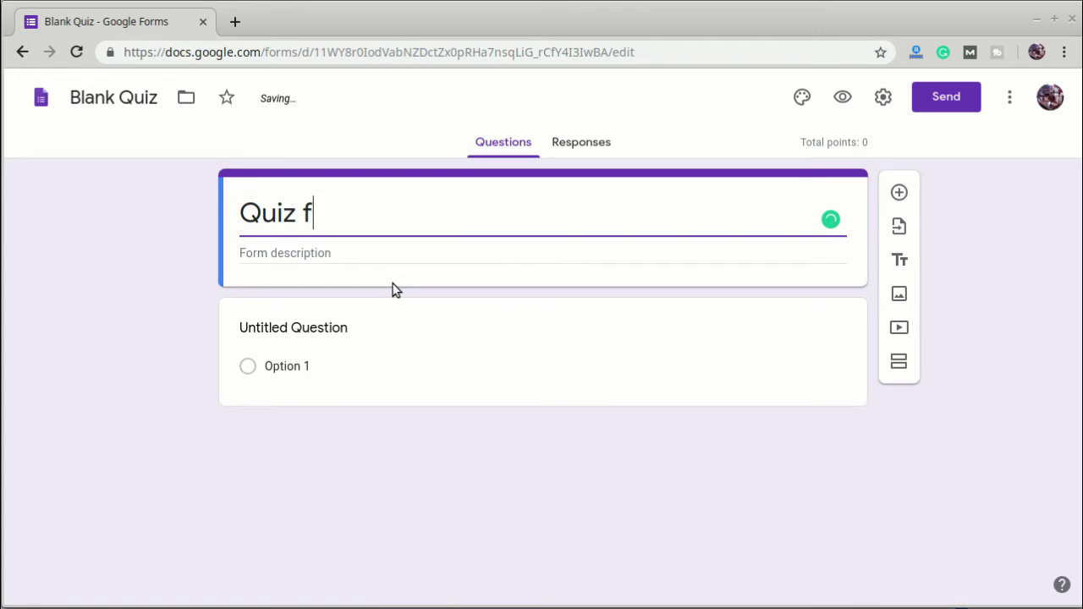
type("or Se")
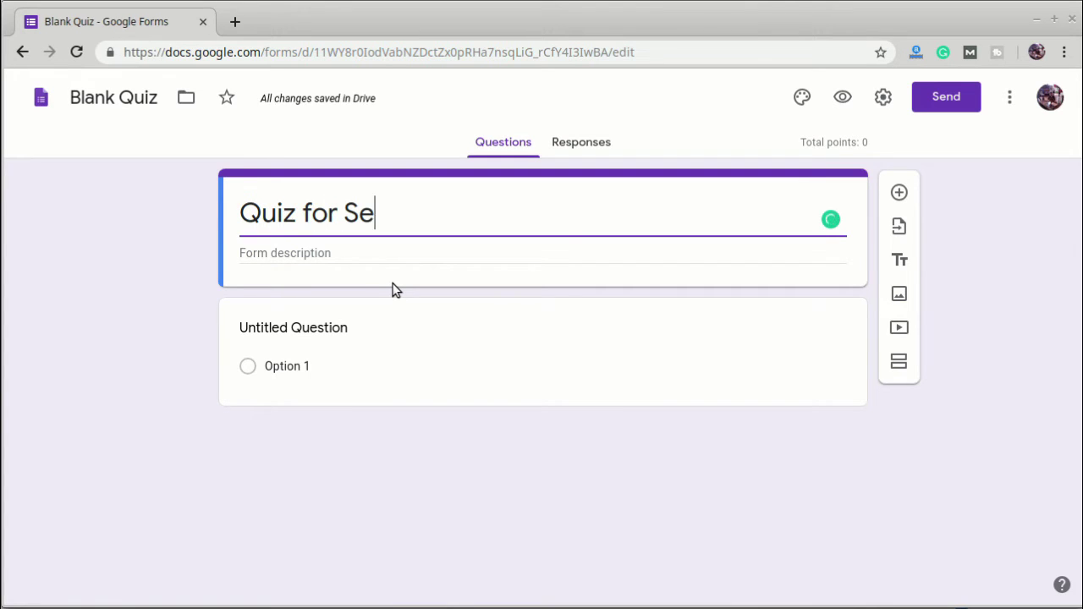
type("nior High School")
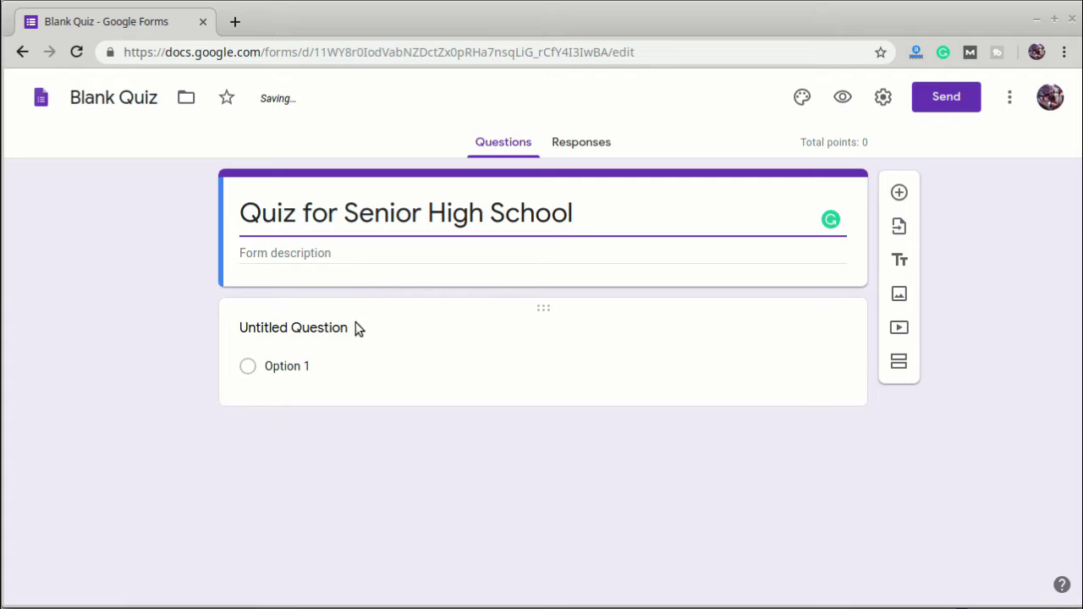
Step: Word the first question "What is 1+1?" and set its type to Multiple choice
left_click(279, 327)
type("What is 1+1?")
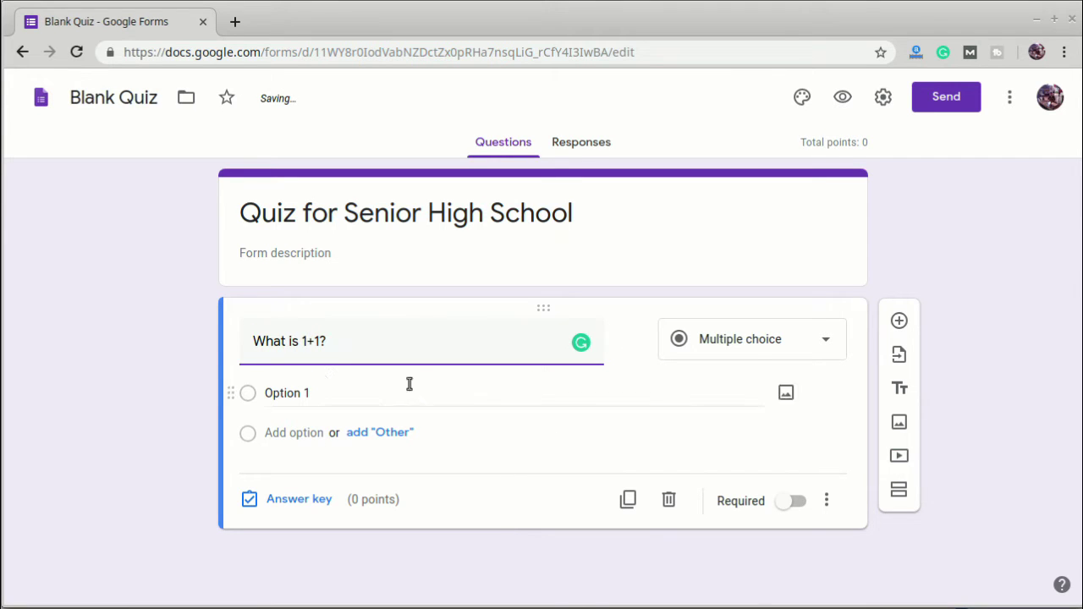
left_click(824, 339)
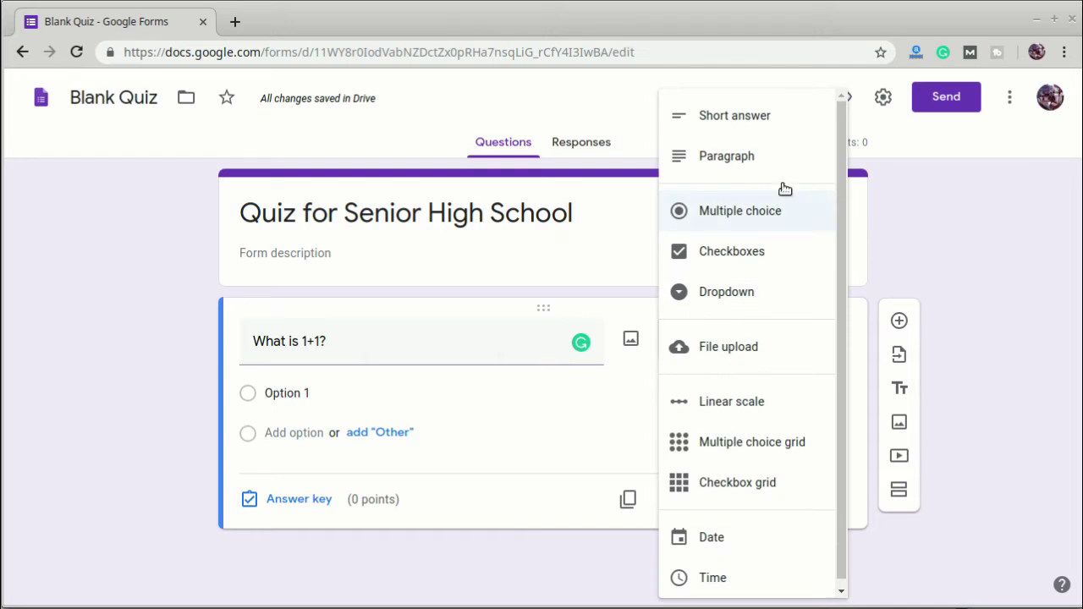
left_click(755, 212)
Step: Give the 1+1 question the answer options 2, 3 and 4
left_click(298, 392)
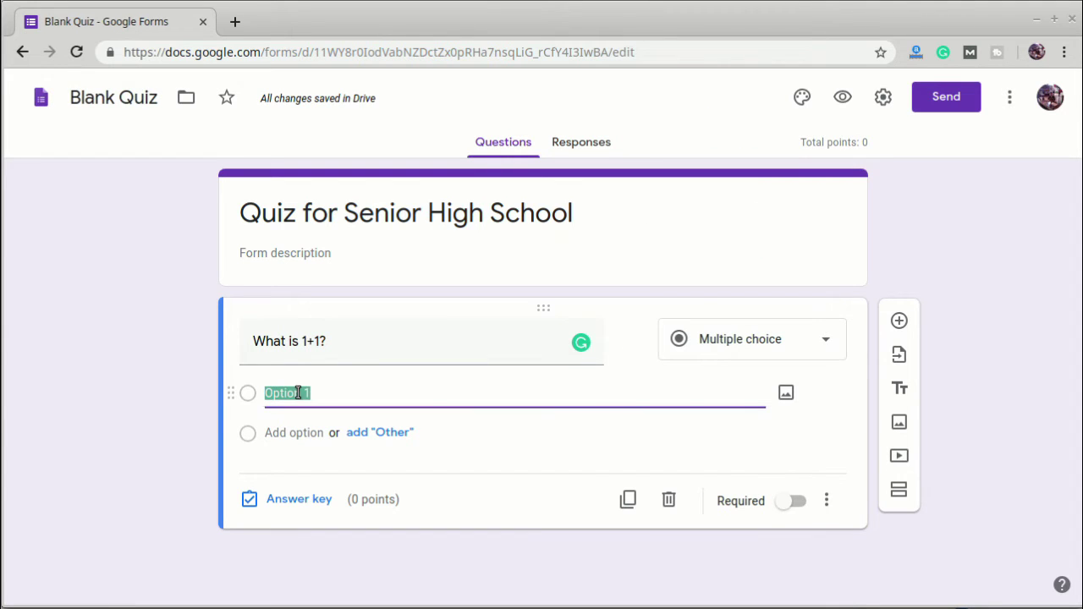
type("2")
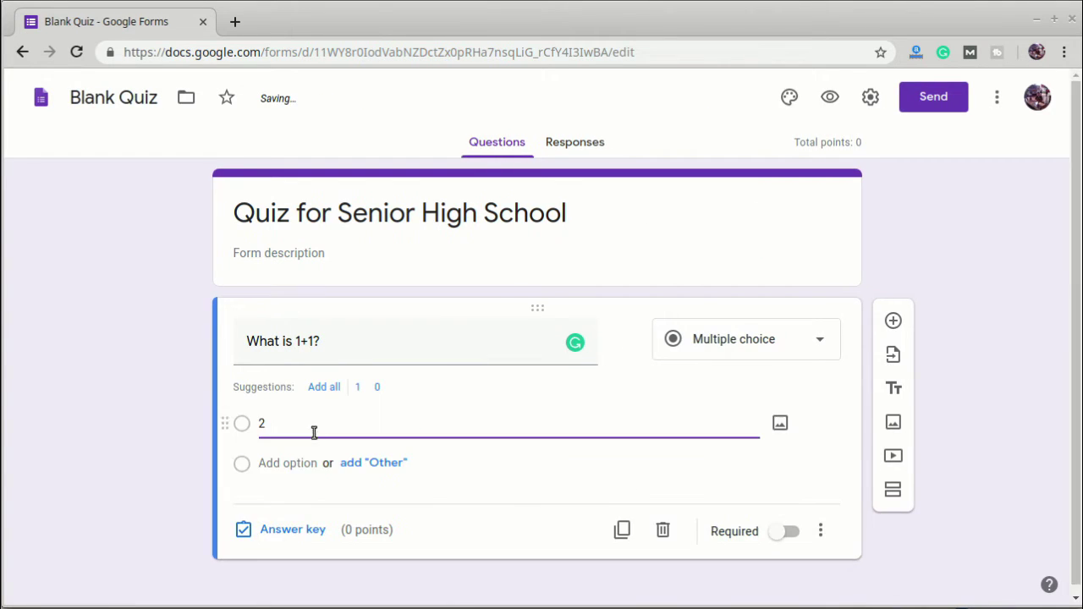
key("Return")
type("1")
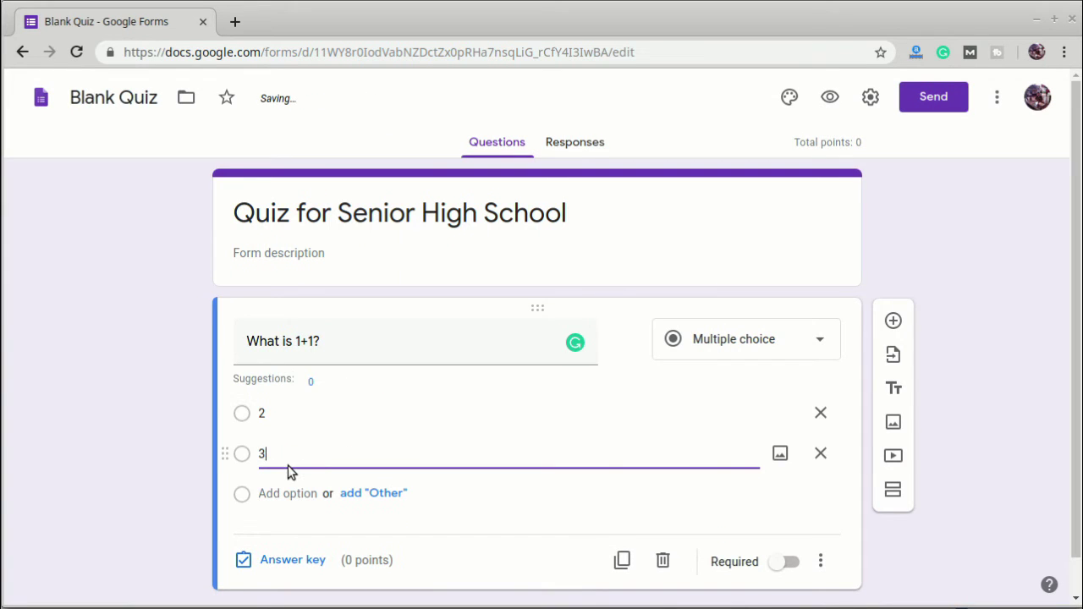
left_click(282, 493)
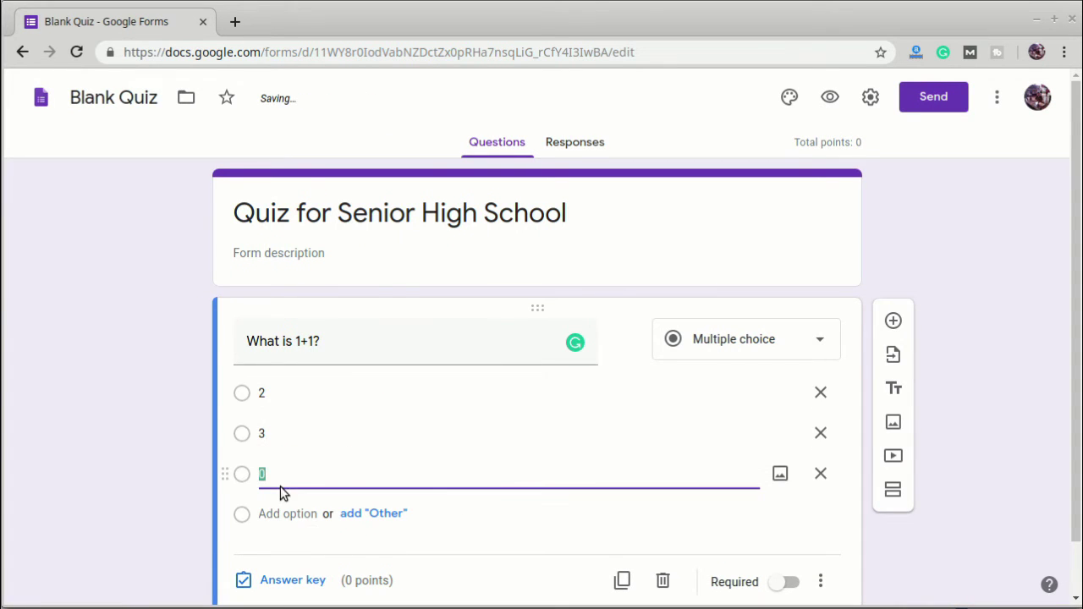
scroll(643, 509, "down", 2)
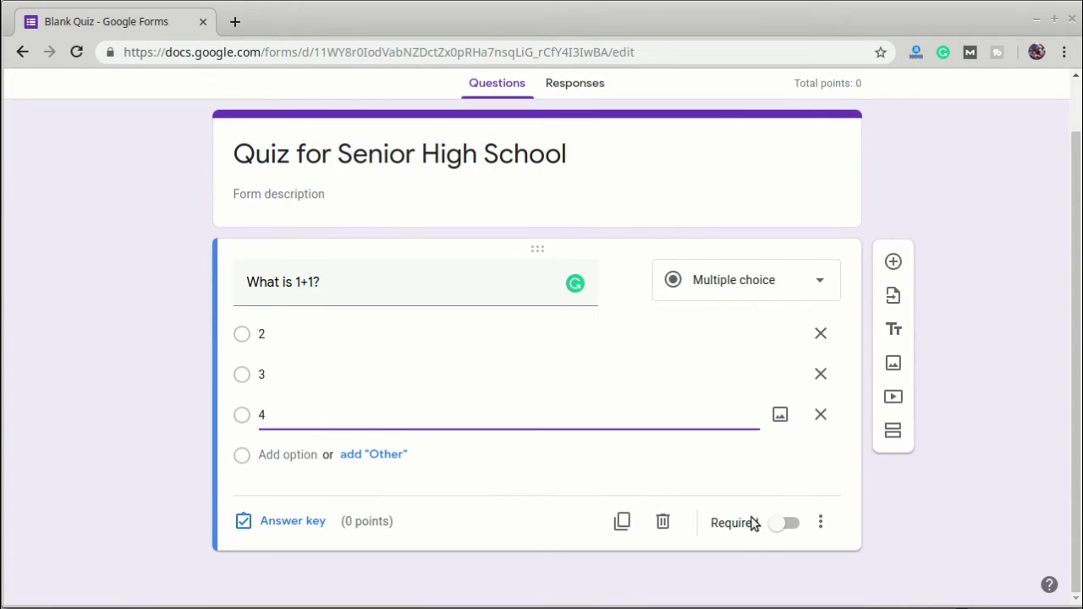
Step: Make the 1+1 question required and set its answer key to option 2, worth 10 points
left_click(791, 524)
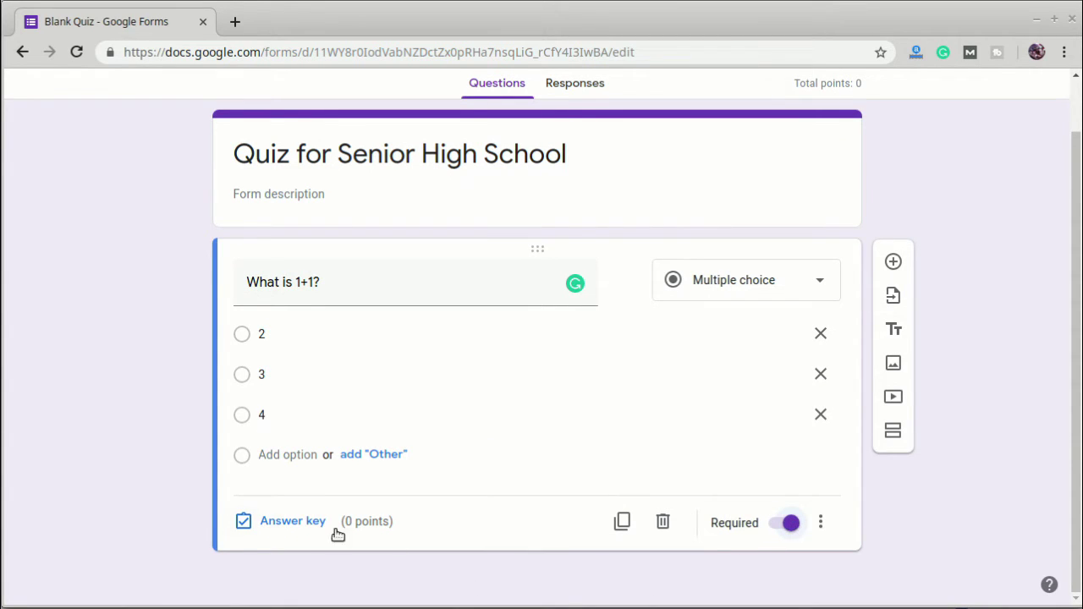
left_click(290, 521)
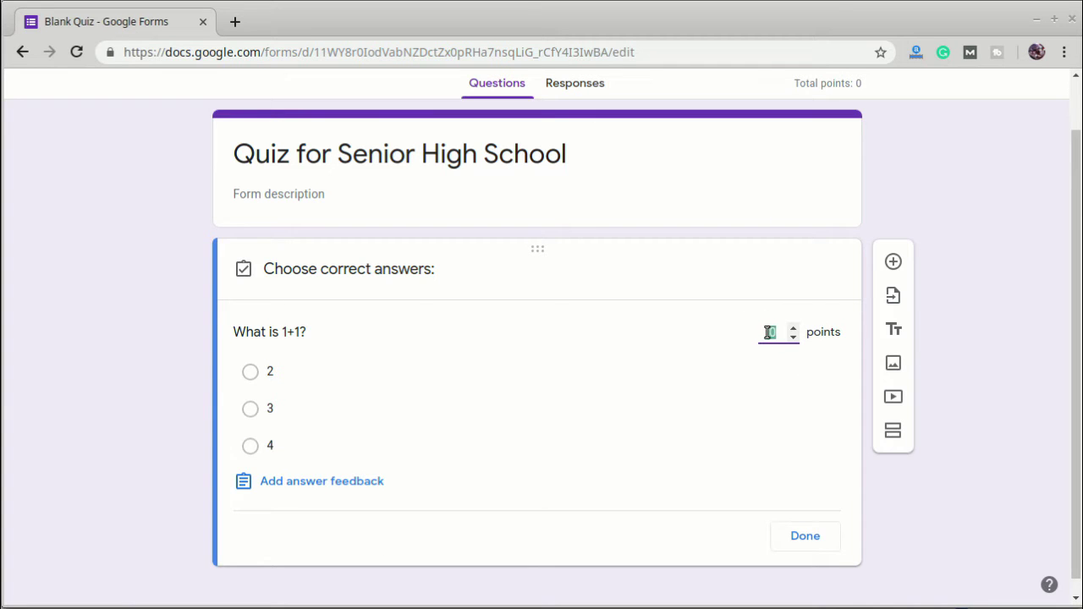
left_click(811, 257)
type("1")
left_click(311, 372)
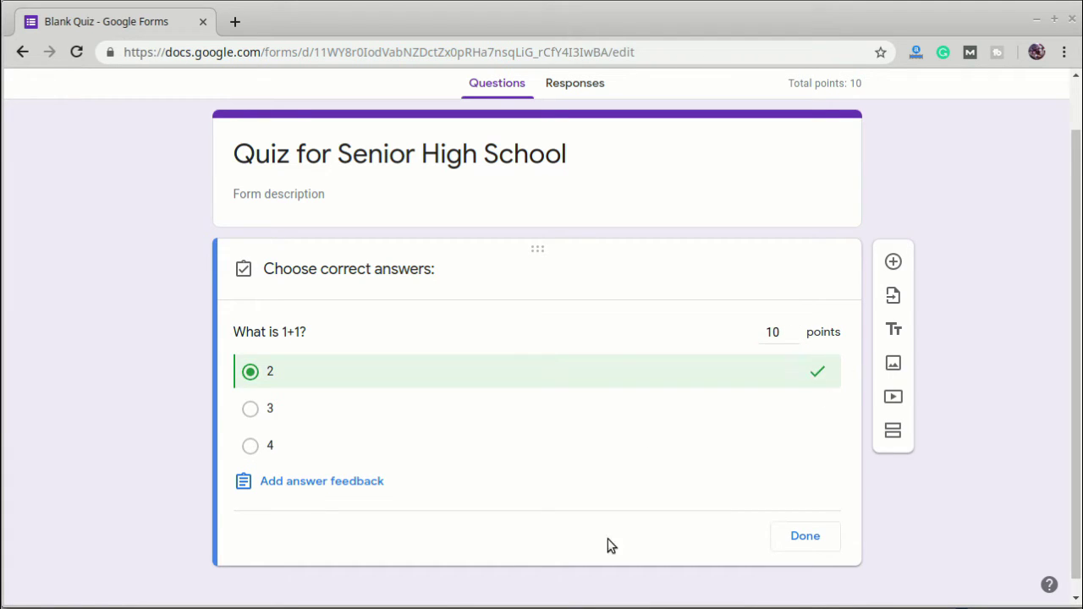
left_click(799, 539)
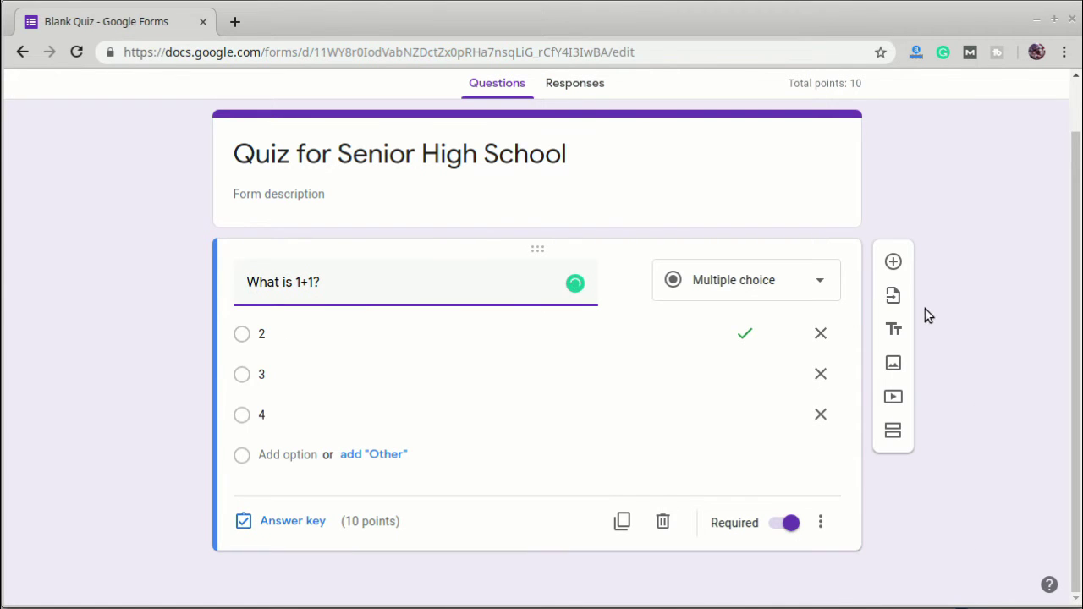
Step: Add a second question that reads "What is 10 - 5?"
left_click(899, 262)
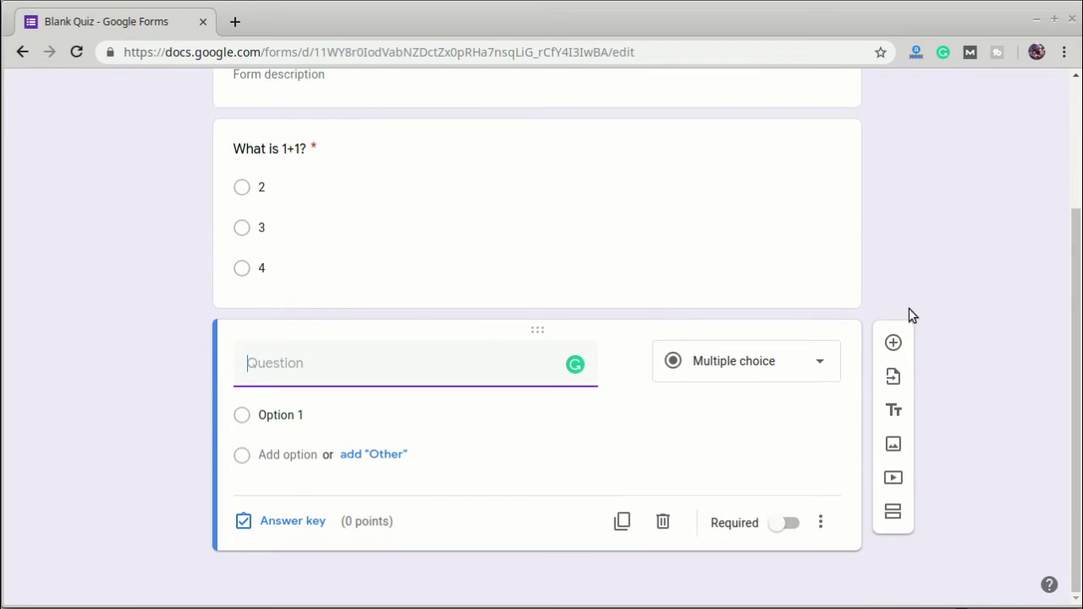
type("What is ")
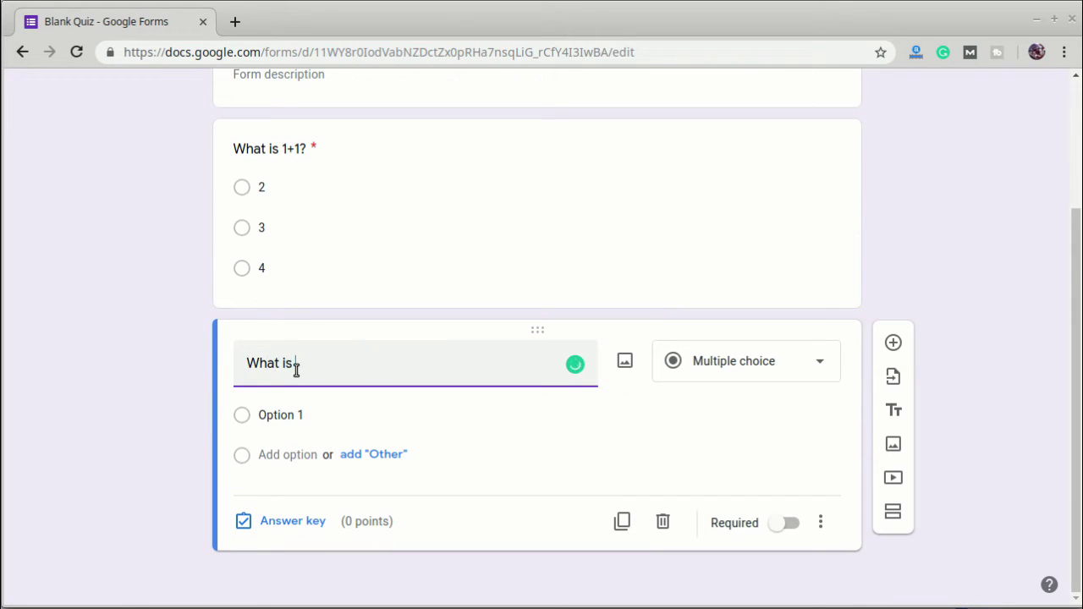
type("10 - 5?")
Step: Give the 10 - 5 question the answer options 6, 8 and 5
left_click(295, 416)
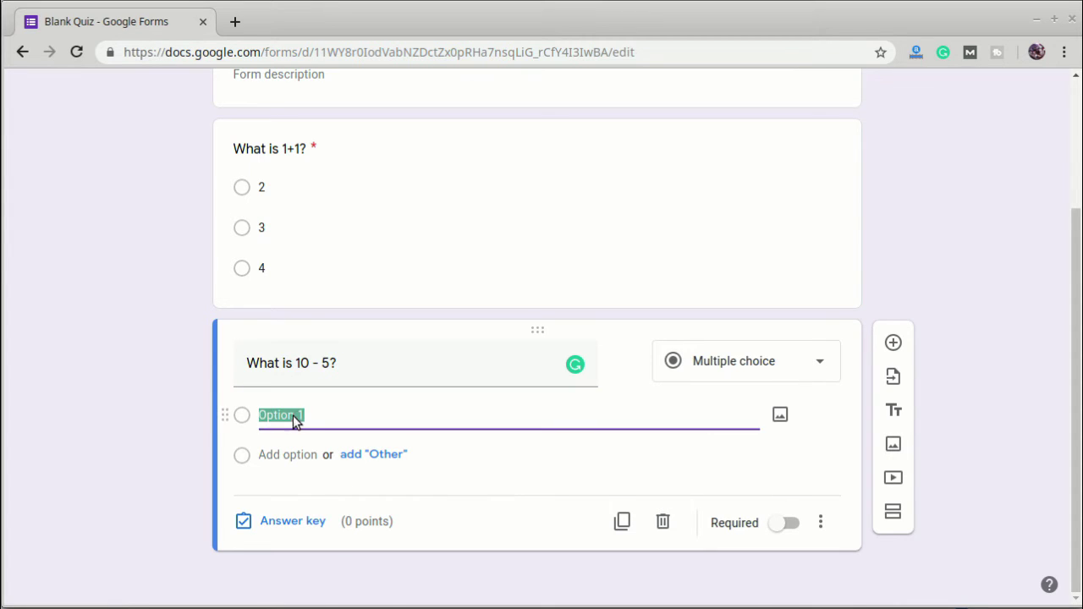
type("6")
key("Return")
type("8")
left_click(274, 491)
type("5")
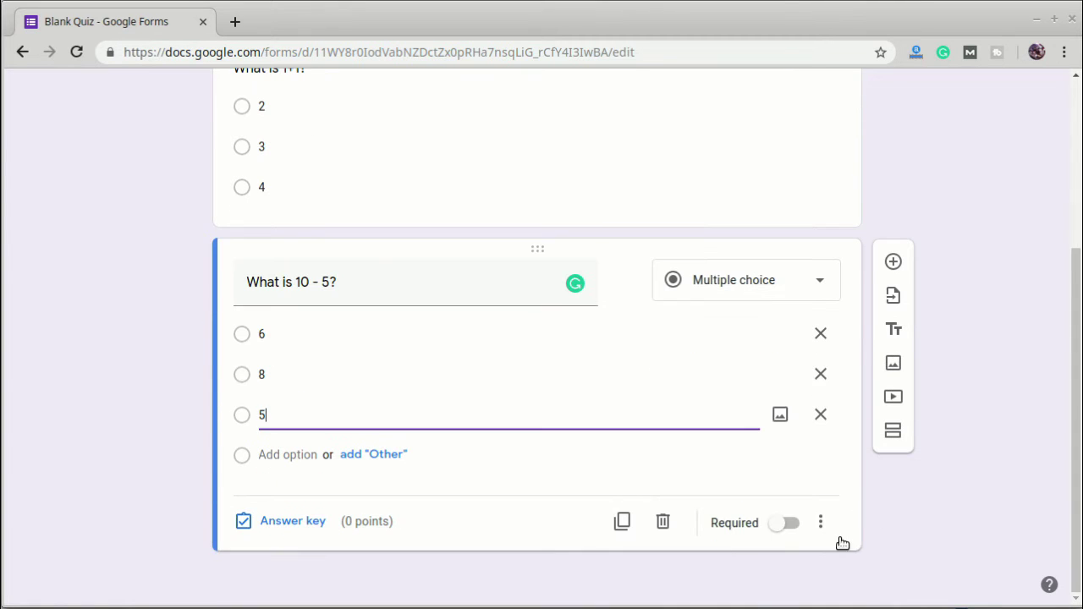
Step: Make the 10 - 5 question required and set its answer key to option 5, worth 10 points
left_click(787, 523)
left_click(292, 521)
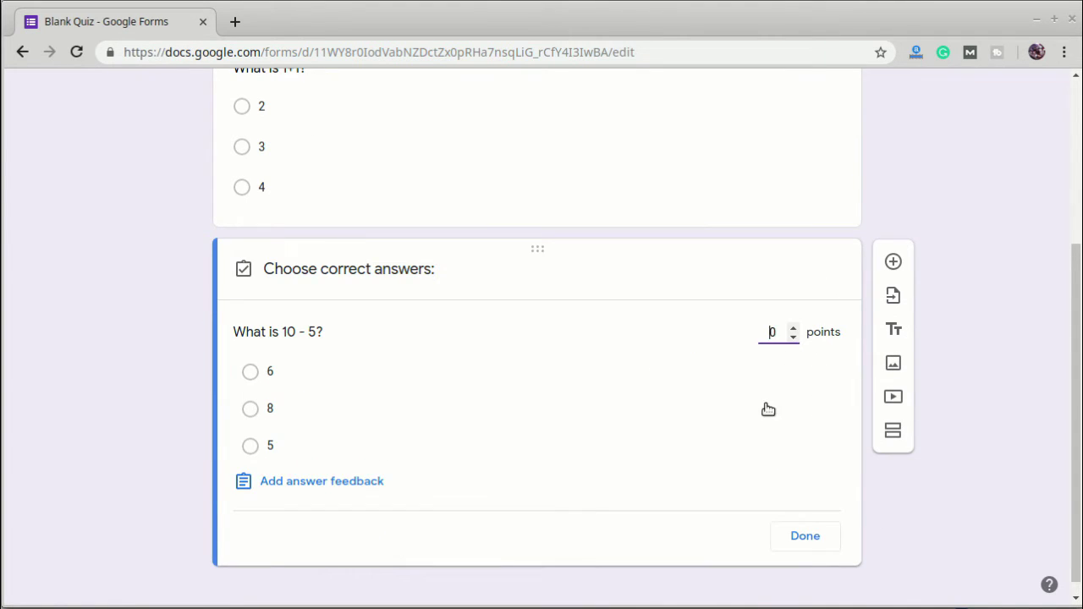
left_click(251, 446)
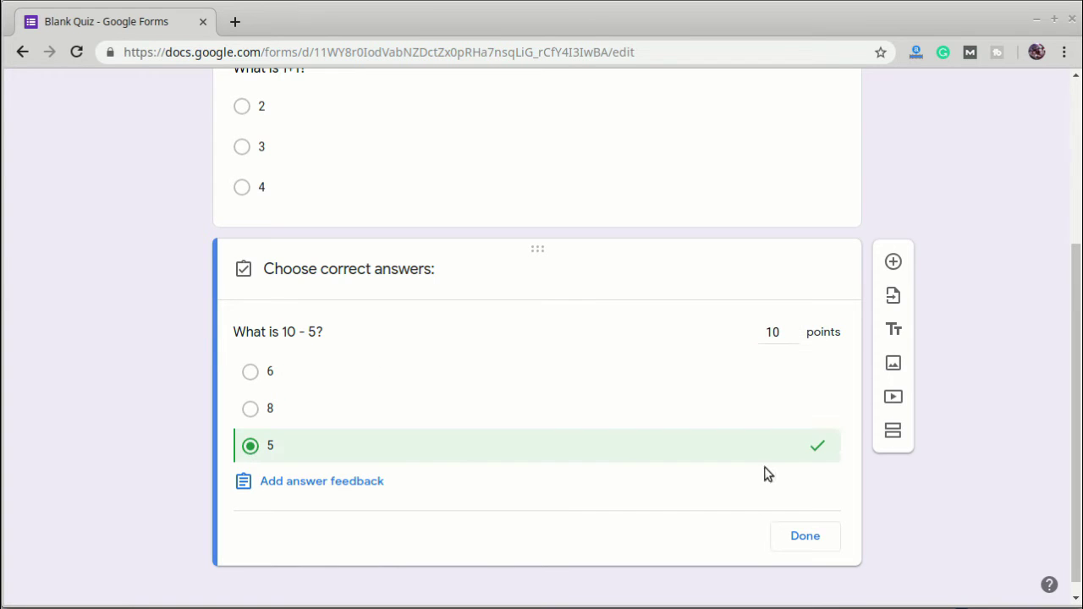
left_click(806, 537)
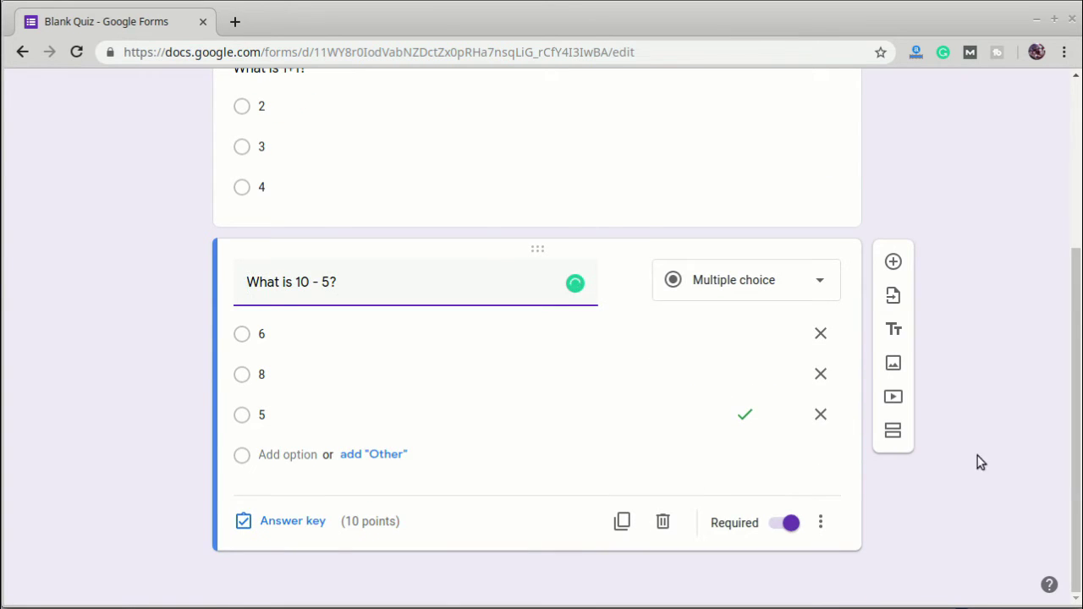
Step: Add a third question reading "What is 100 : 10?" and set its type to Multiple choice
left_click(893, 261)
type("What is 100 ")
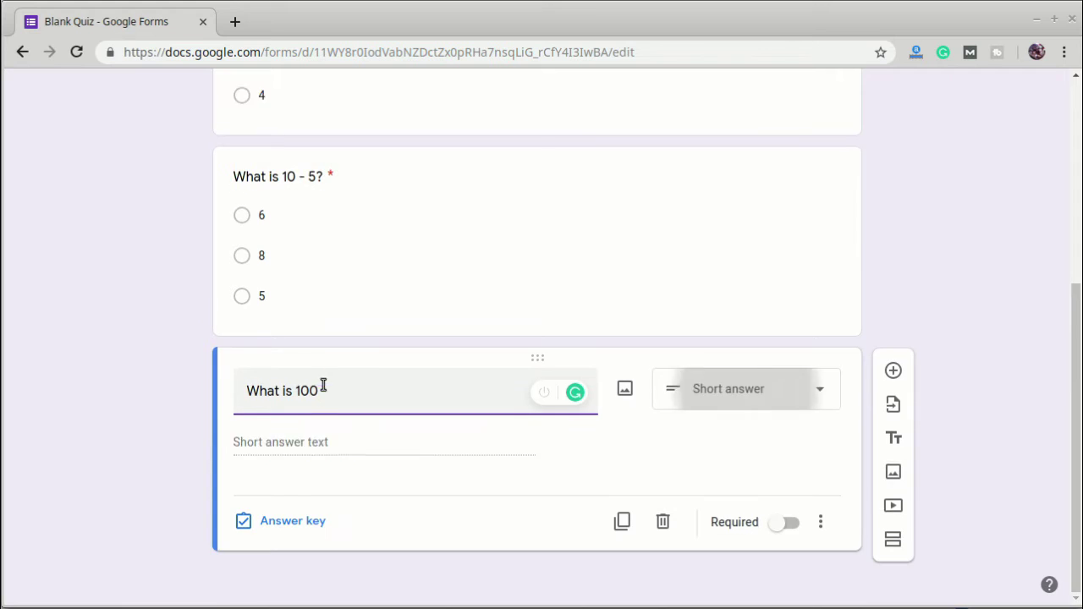
type(": 10?")
scroll(508, 381, "down", 1)
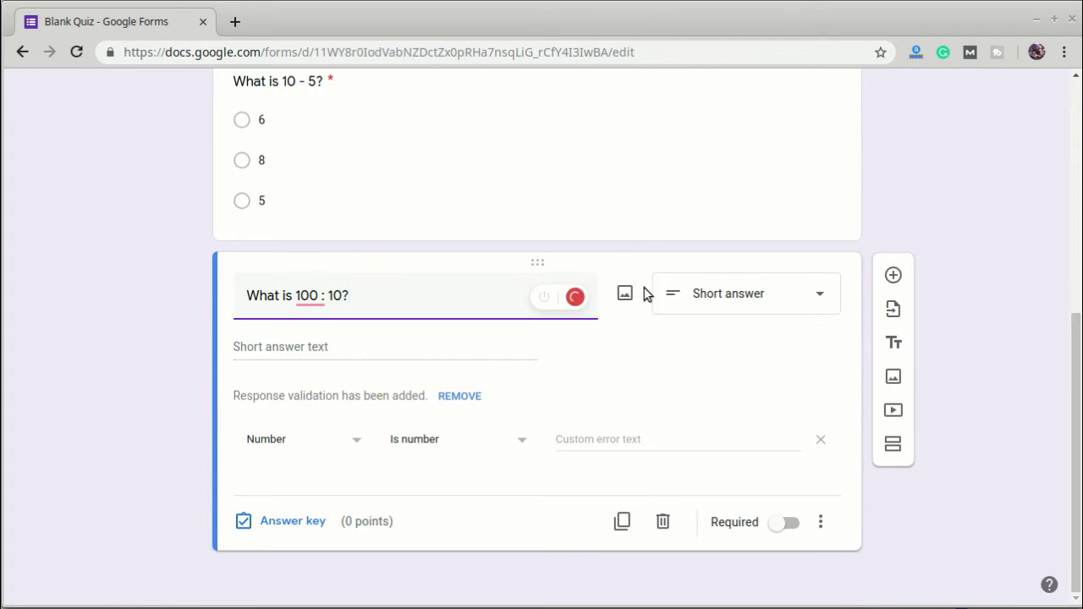
left_click(819, 293)
left_click(780, 210)
Step: Give the 100 : 10 question the answer options 12, 13 and 10
left_click(284, 415)
type("12")
left_click(288, 455)
type("13")
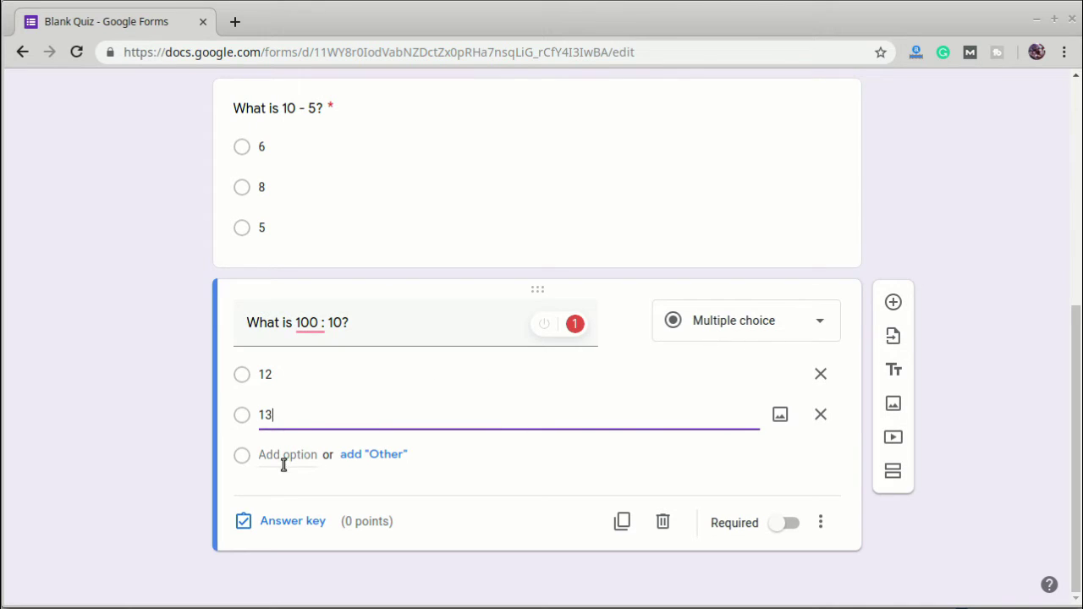
left_click(287, 456)
Step: Set the 100 : 10 question's answer key to option 10, worth 10 points, and make the question required
left_click(279, 534)
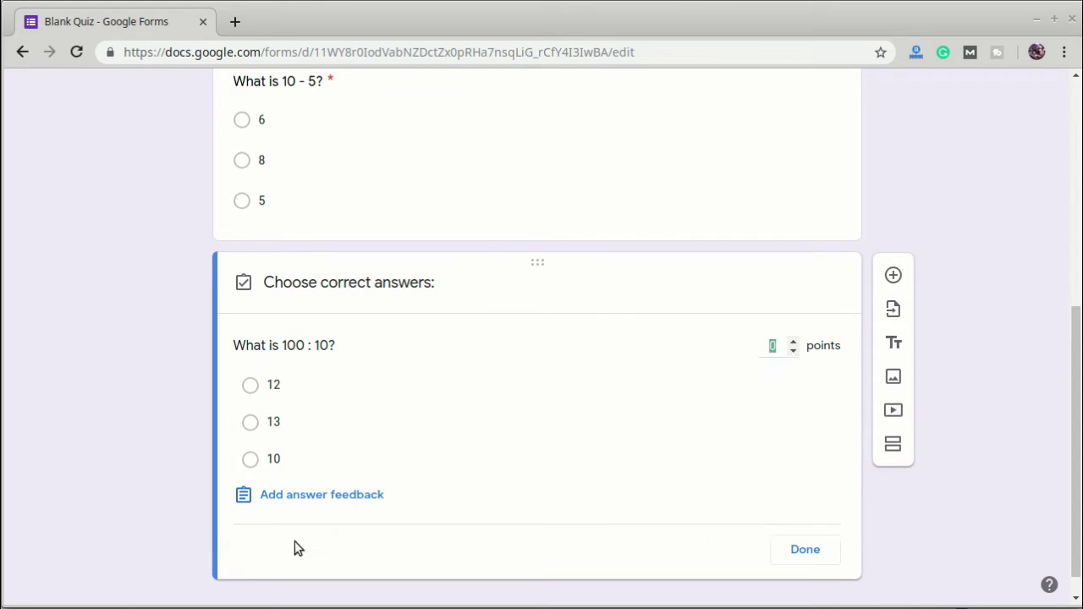
type("10")
left_click(274, 459)
left_click(805, 549)
left_click(783, 536)
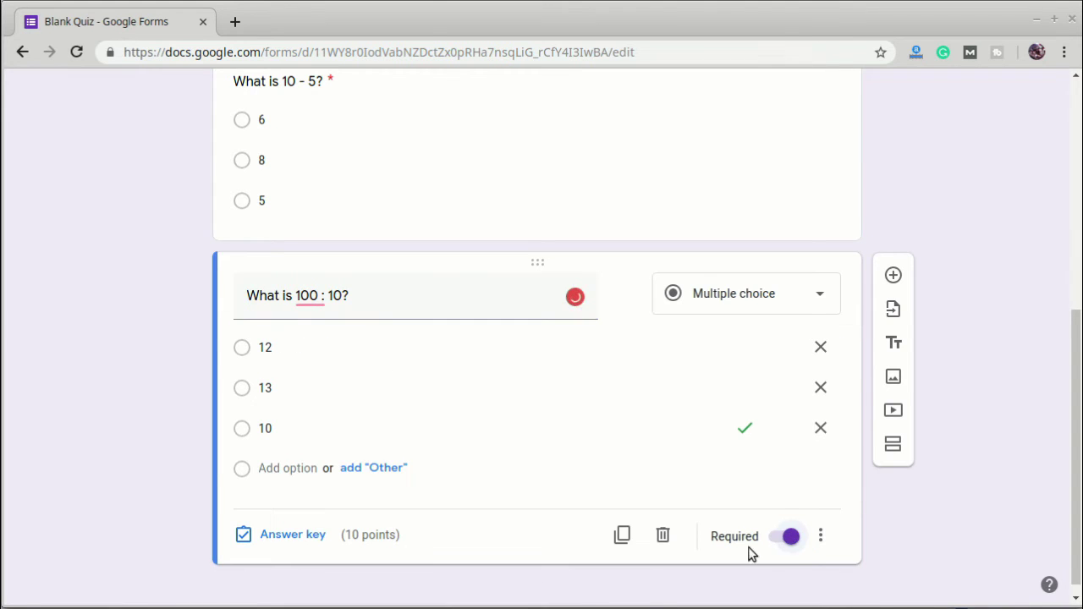
Step: Add a required short-answer question that reads "What is your name?"
scroll(893, 414, "up", 4)
left_click(893, 413)
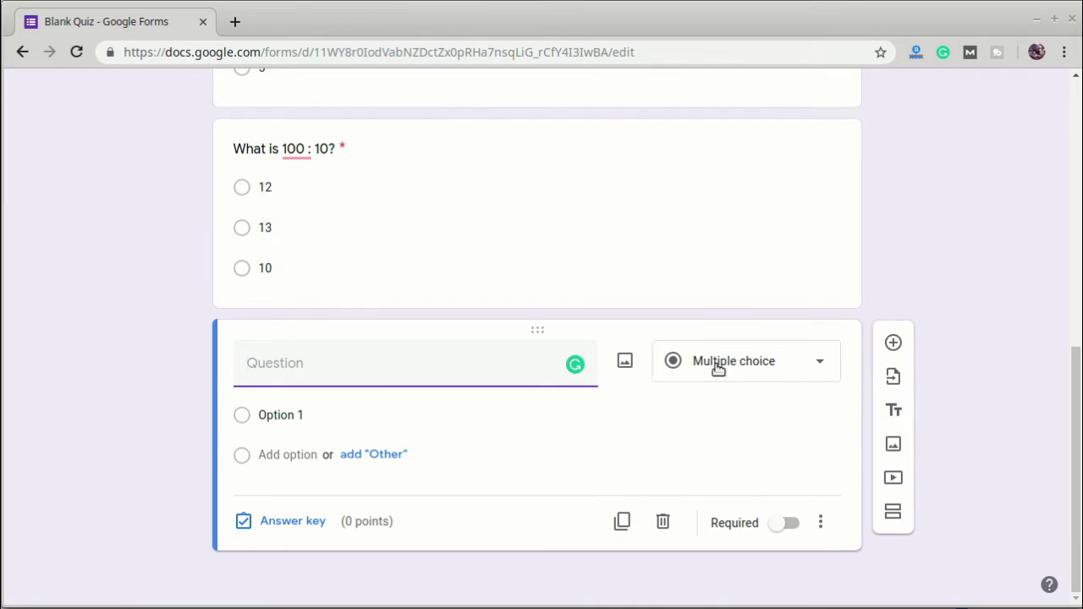
type("What is your name?")
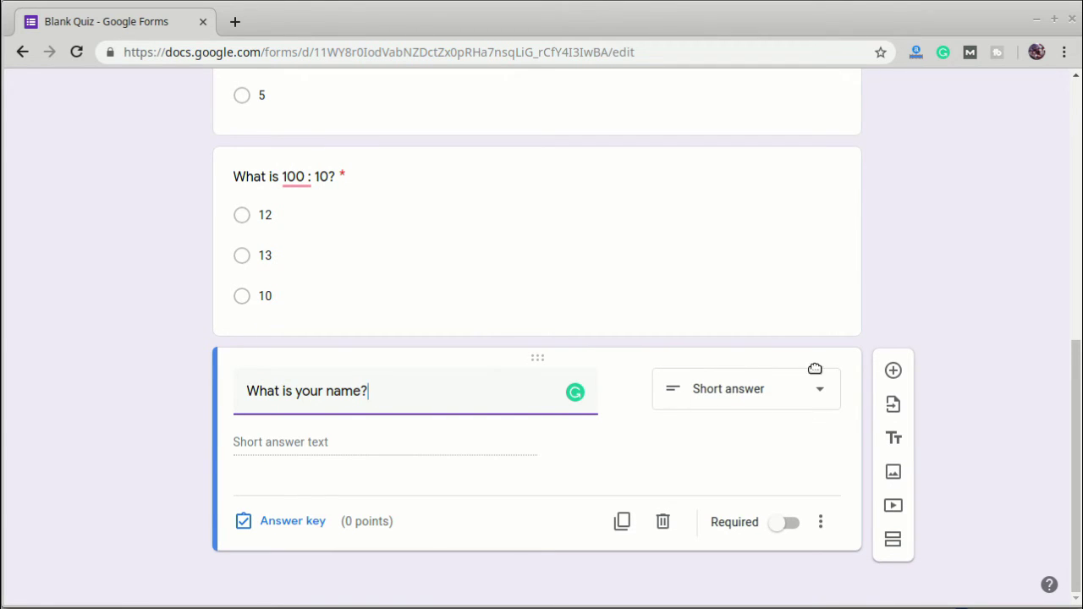
left_click(789, 524)
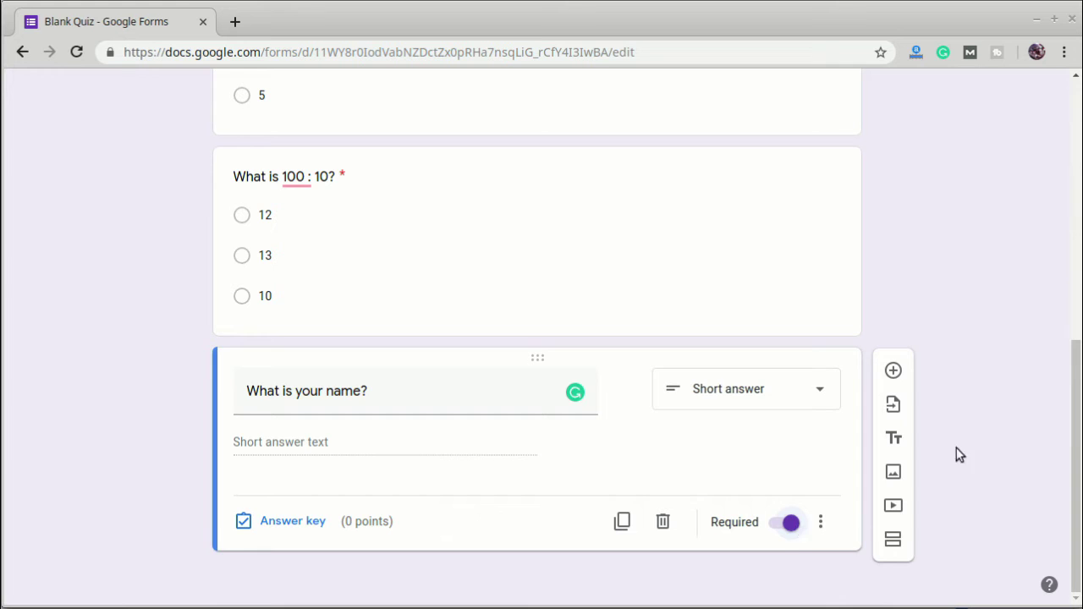
Step: Open a preview of the finished quiz as respondents see it
scroll(943, 372, "up", 10)
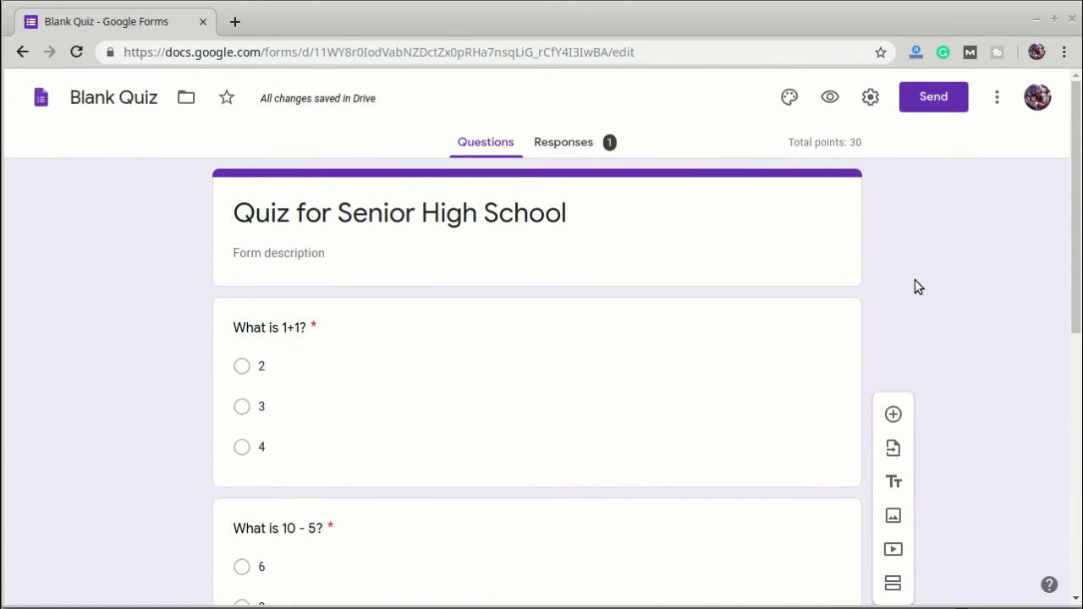
left_click(828, 100)
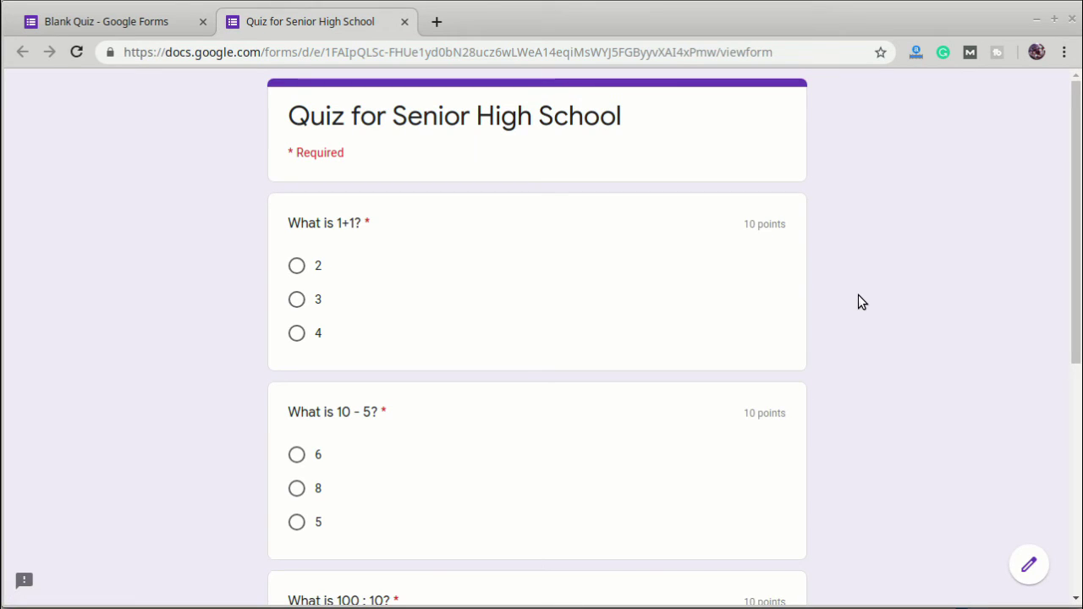
Step: Submit a test response with answers 2 for 1+1, 5 for 10 - 5, 10 for 100 : 10, and the respondent's name
left_click(298, 265)
left_click(296, 522)
scroll(441, 502, "down", 4)
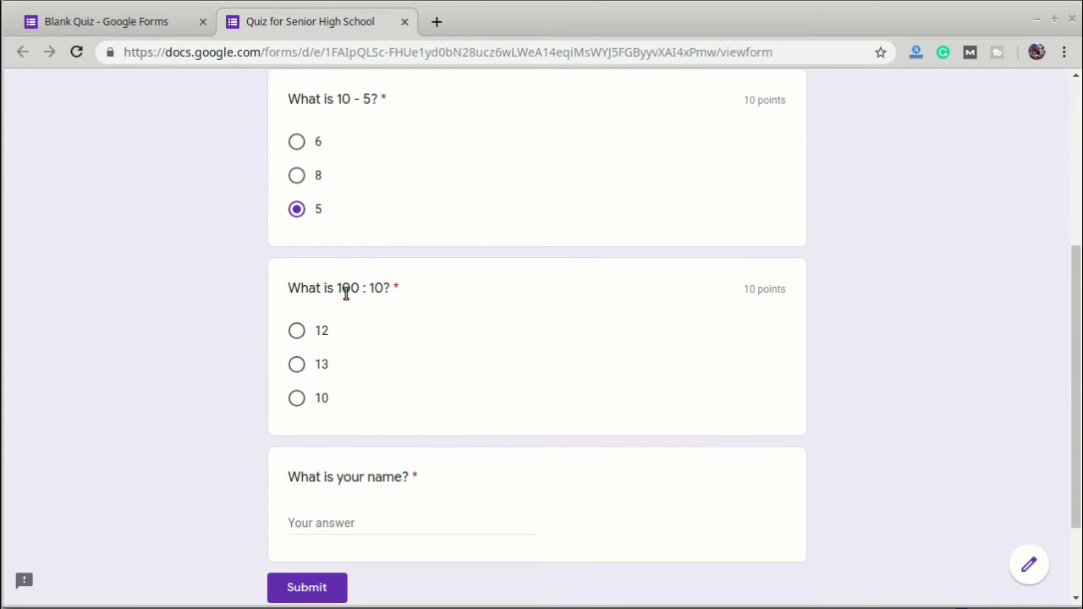
left_click(310, 399)
left_click(365, 522)
type("Jh")
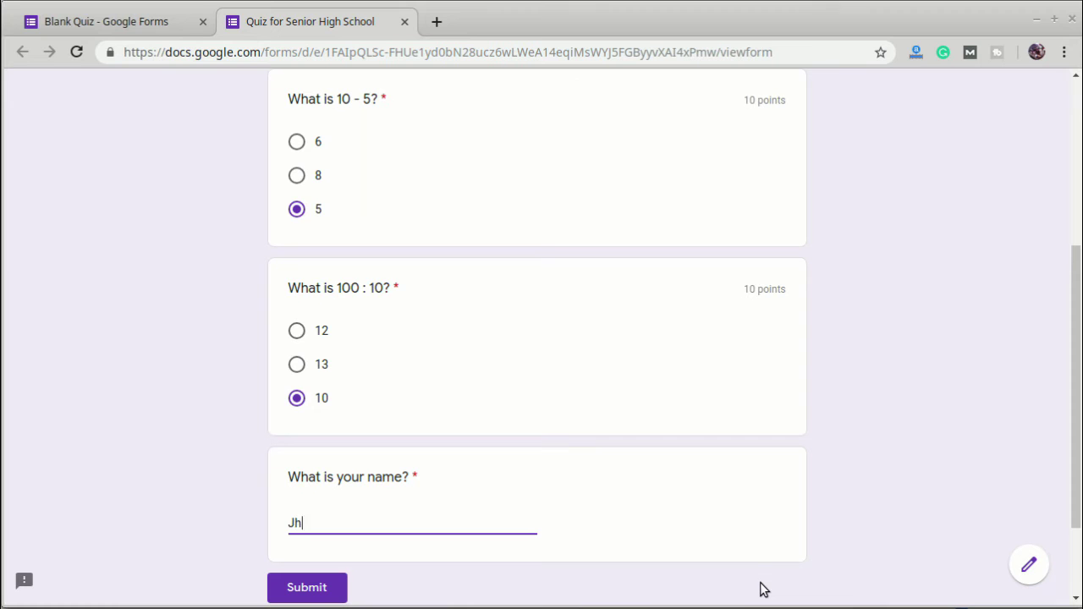
type("on")
left_click(312, 585)
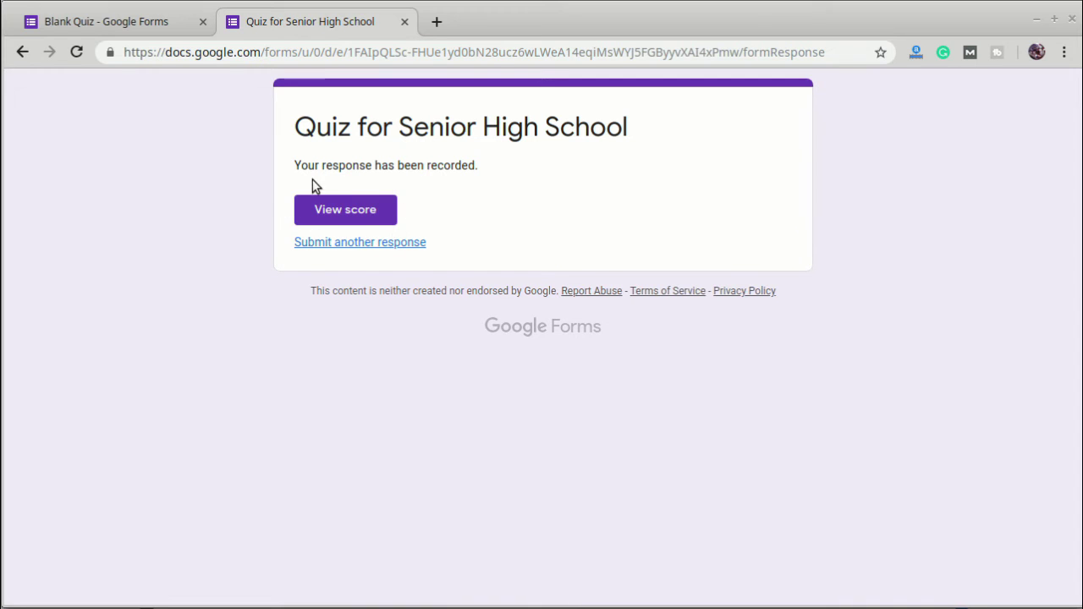
Step: View the score of the submitted response and check the result of each question
left_click(346, 210)
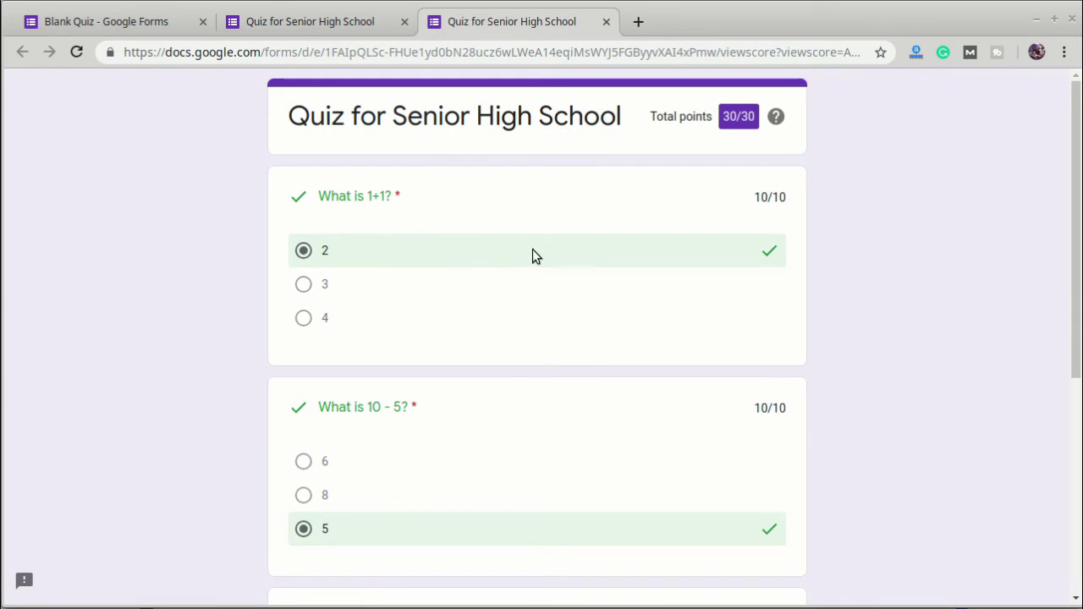
scroll(821, 376, "down", 2)
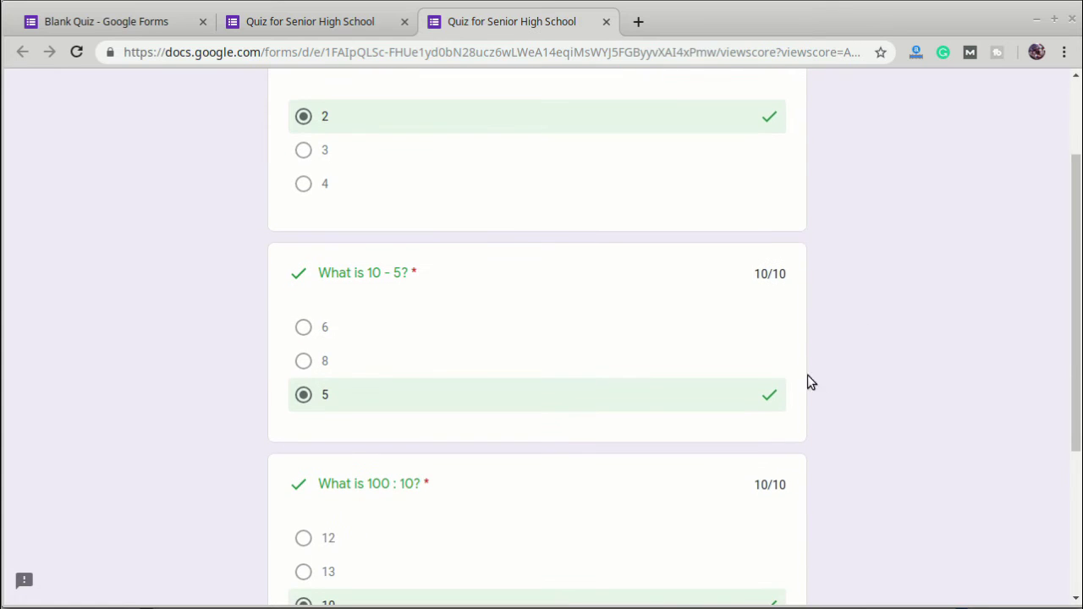
scroll(787, 385, "down", 3)
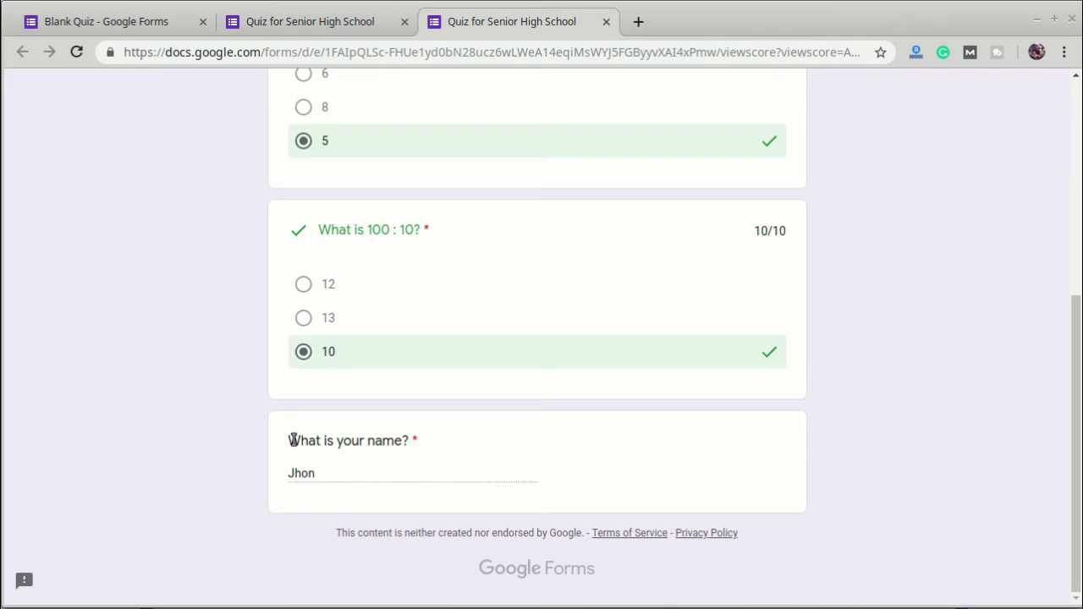
scroll(873, 457, "up", 5)
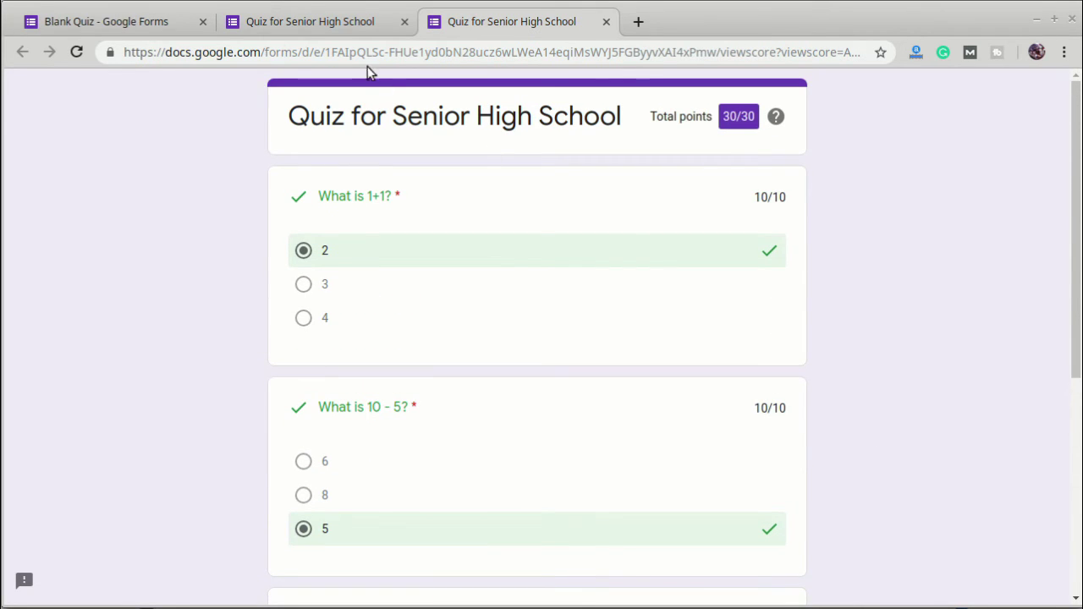
Step: Return to the quiz editor and insert the illustrated bookshelf image from the Work and School themes as the form header
left_click(99, 21)
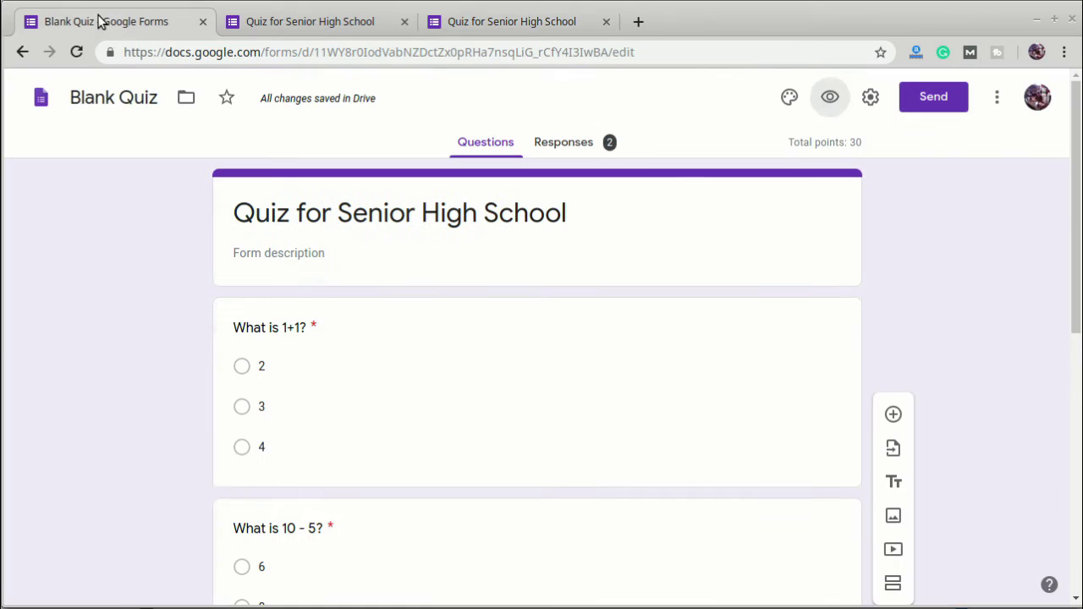
left_click(787, 99)
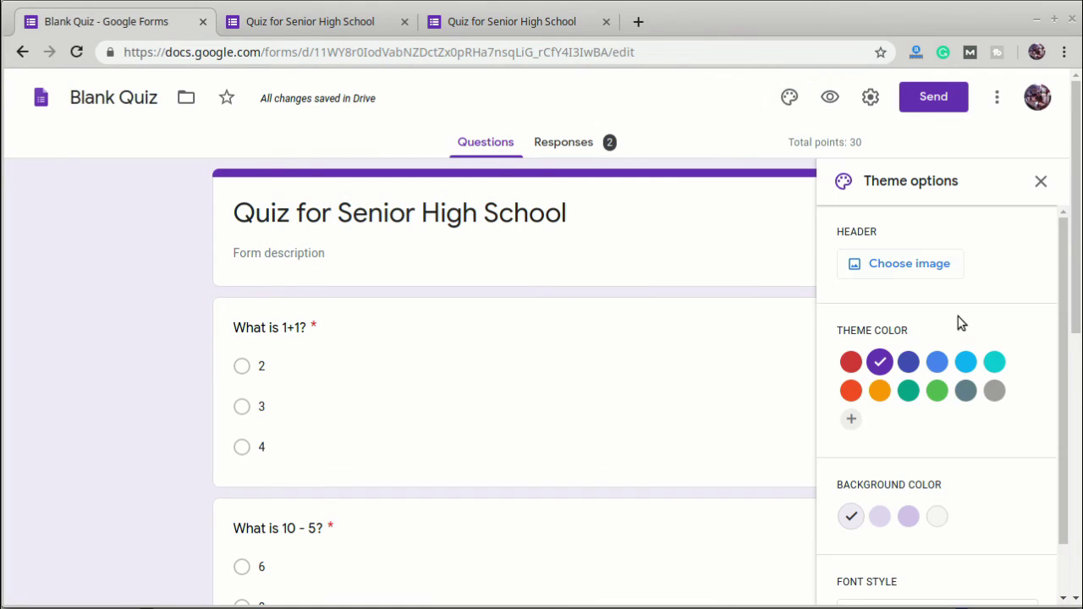
left_click(907, 263)
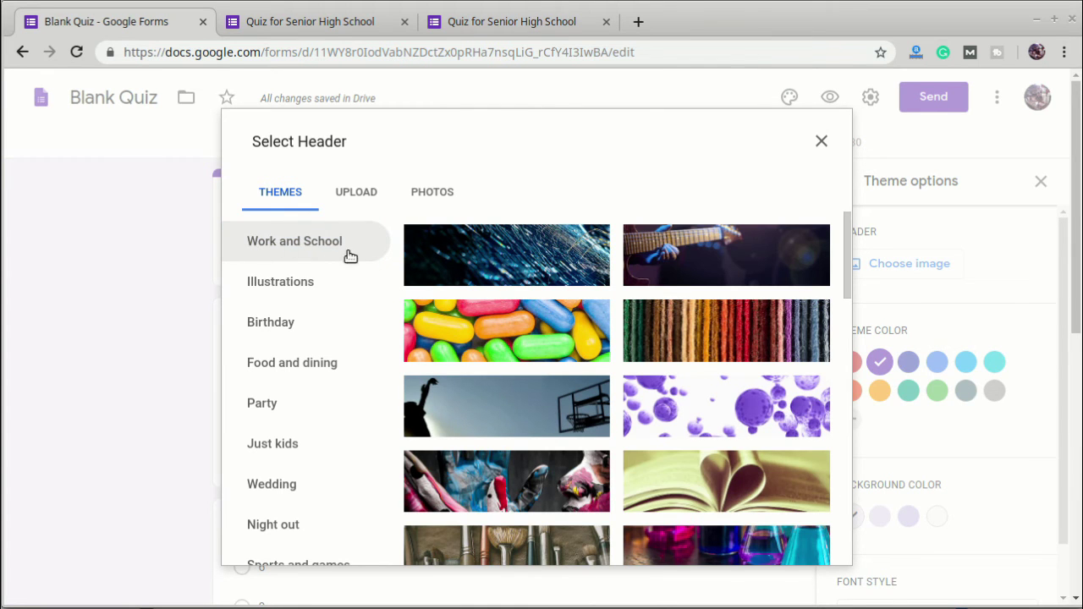
scroll(684, 410, "down", 2)
scroll(682, 409, "down", 5)
scroll(681, 409, "down", 10)
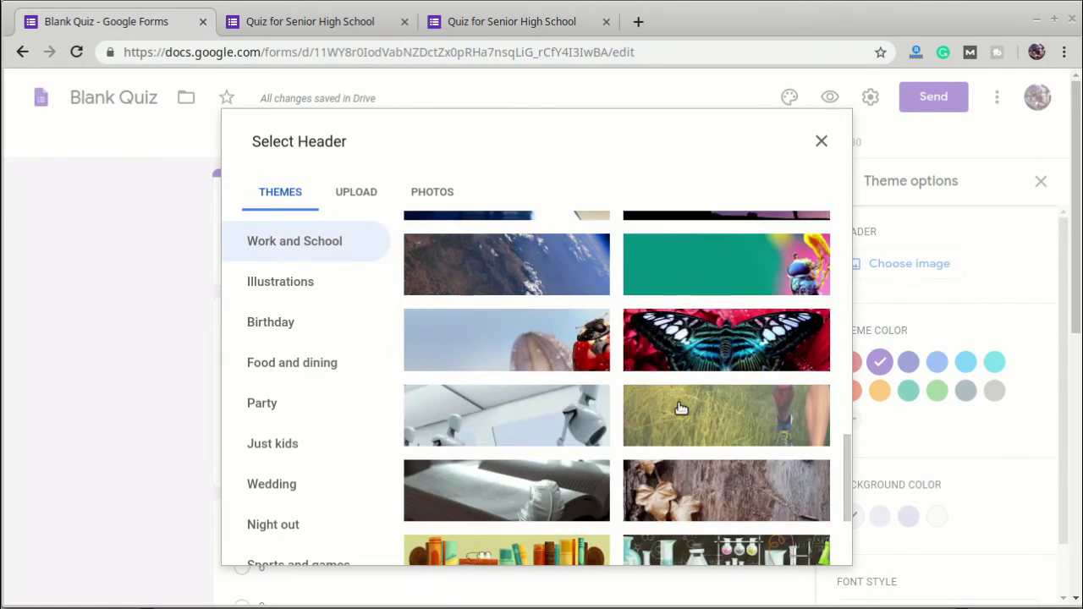
scroll(682, 409, "down", 3)
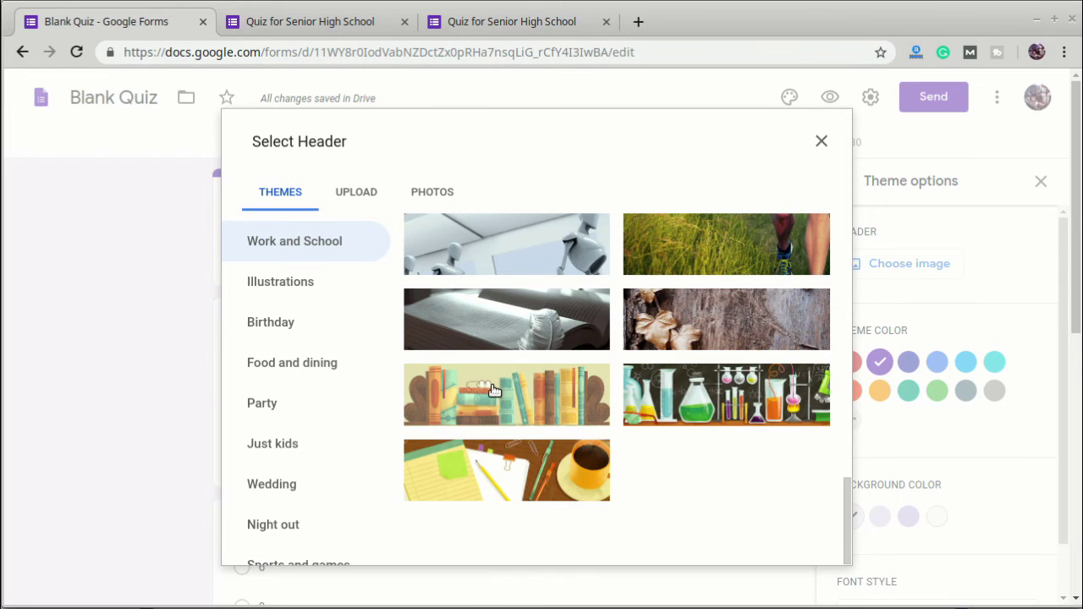
left_click(495, 389)
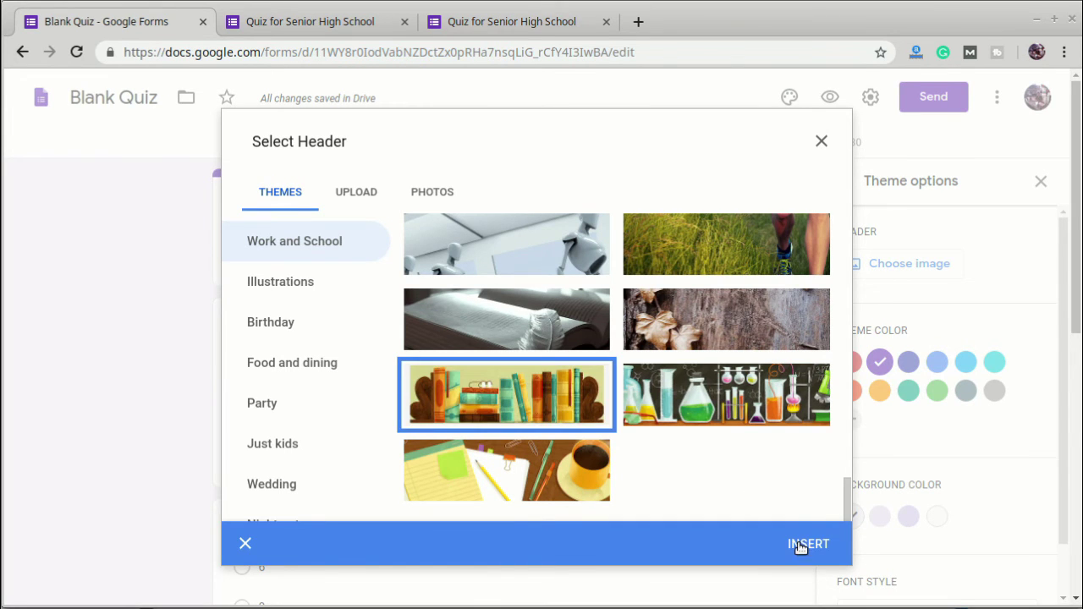
left_click(801, 546)
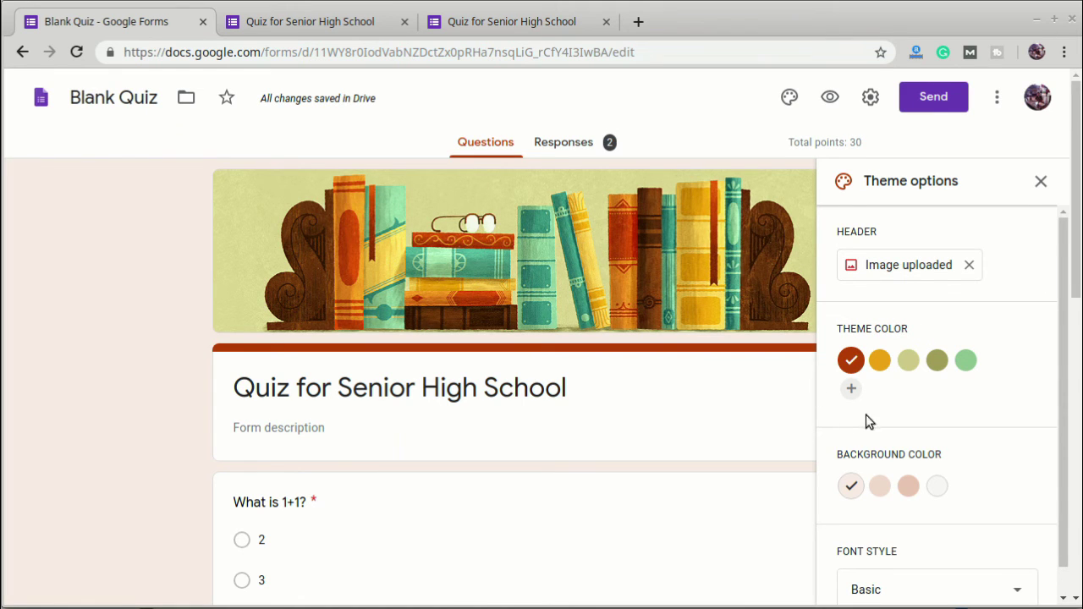
Step: Set the form's font style to Playful and close the theme options
scroll(684, 414, "down", 4)
scroll(971, 487, "down", 3)
scroll(945, 548, "down", 1)
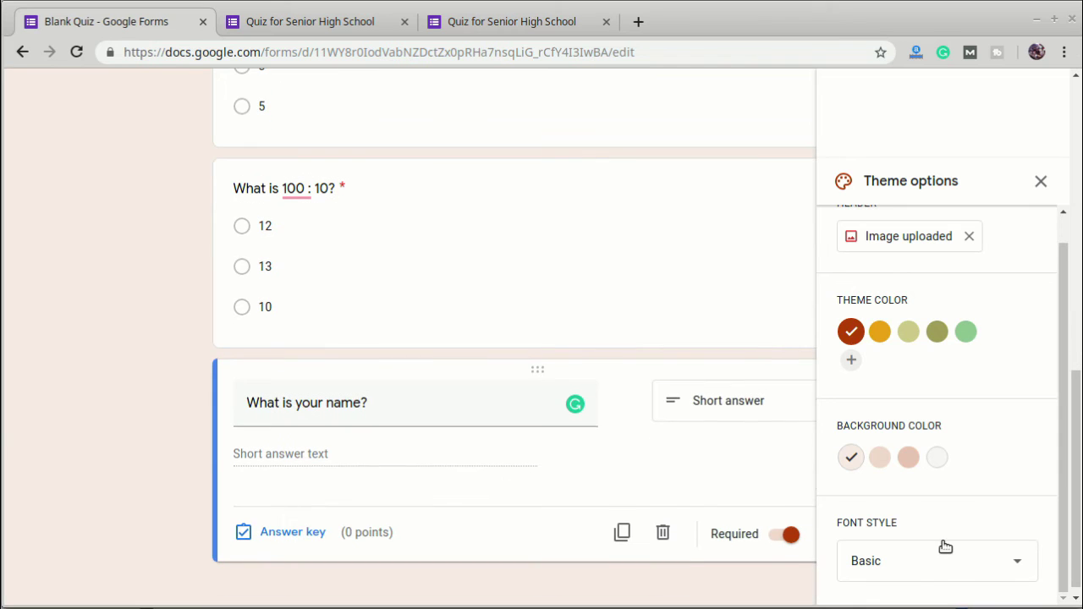
left_click(1016, 569)
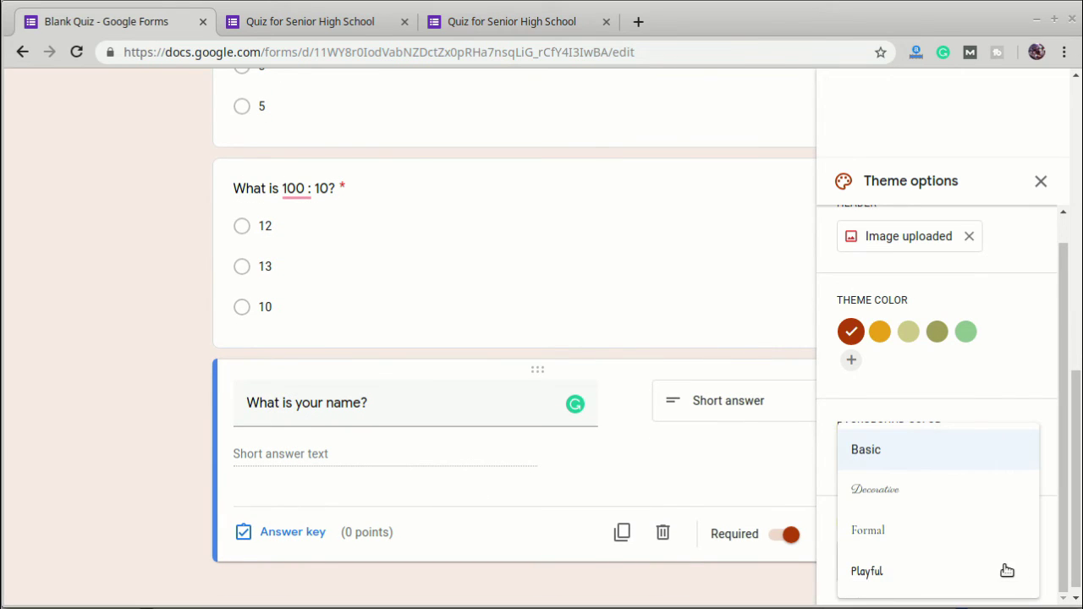
left_click(872, 574)
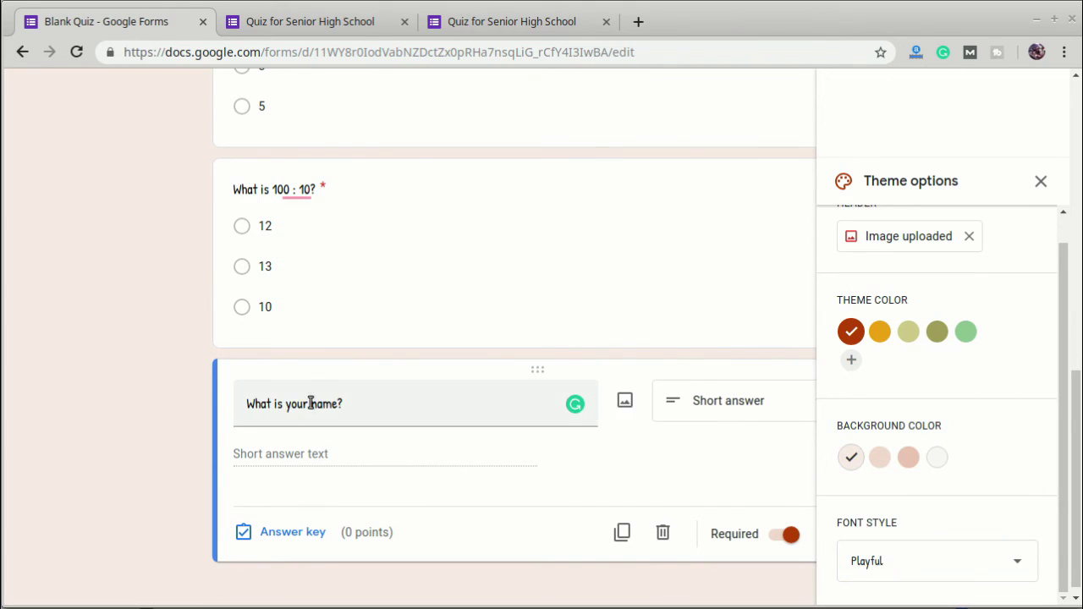
scroll(507, 389, "up", 10)
scroll(1015, 254, "up", 1)
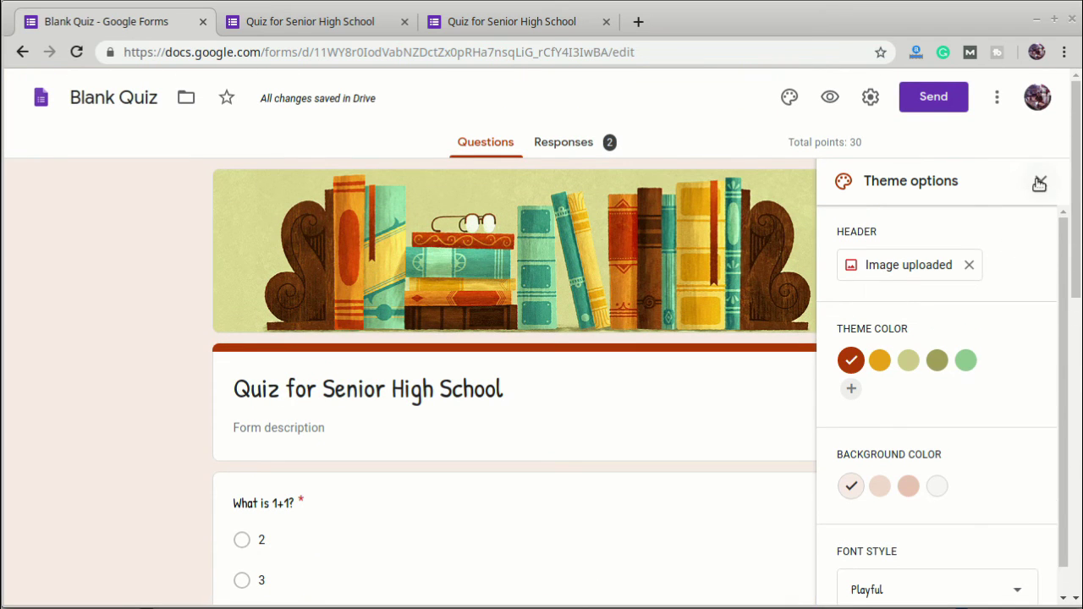
left_click(1039, 184)
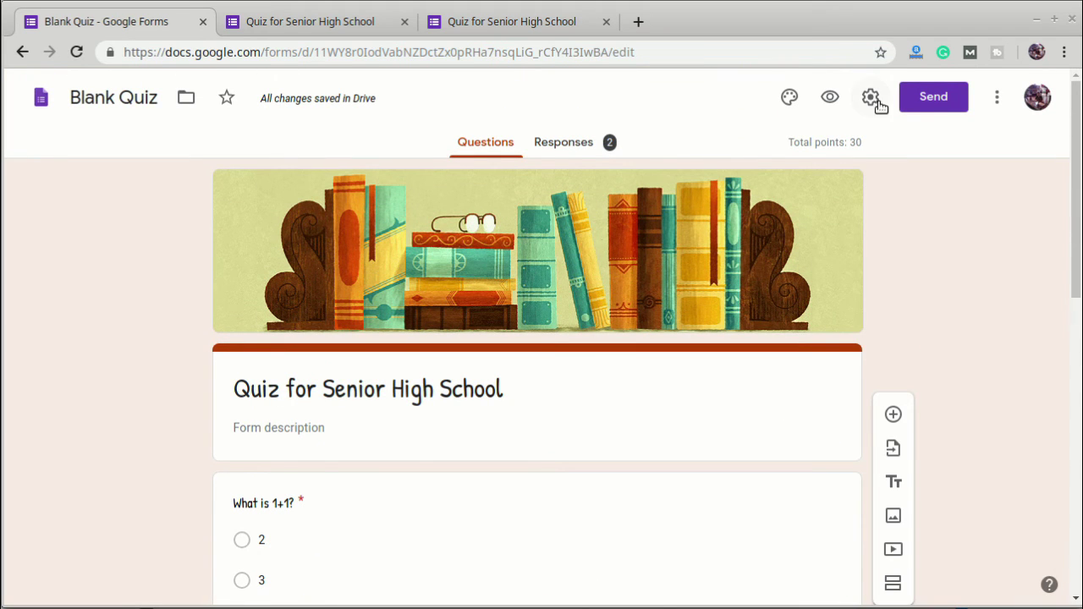
Step: Limit the quiz to 1 response per person in the general settings and save them
left_click(876, 100)
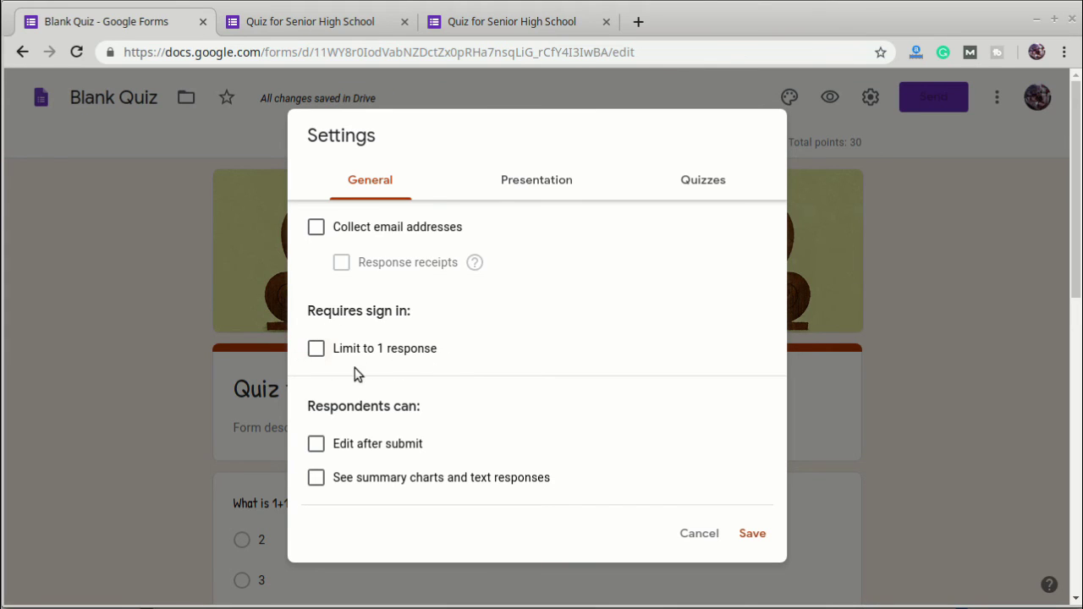
left_click(322, 22)
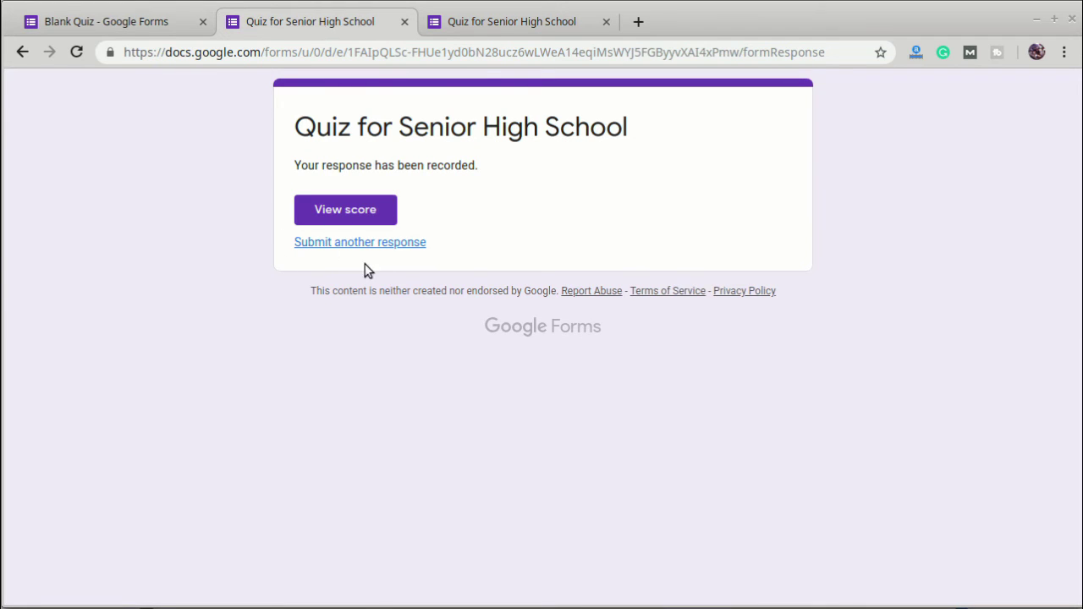
left_click(130, 23)
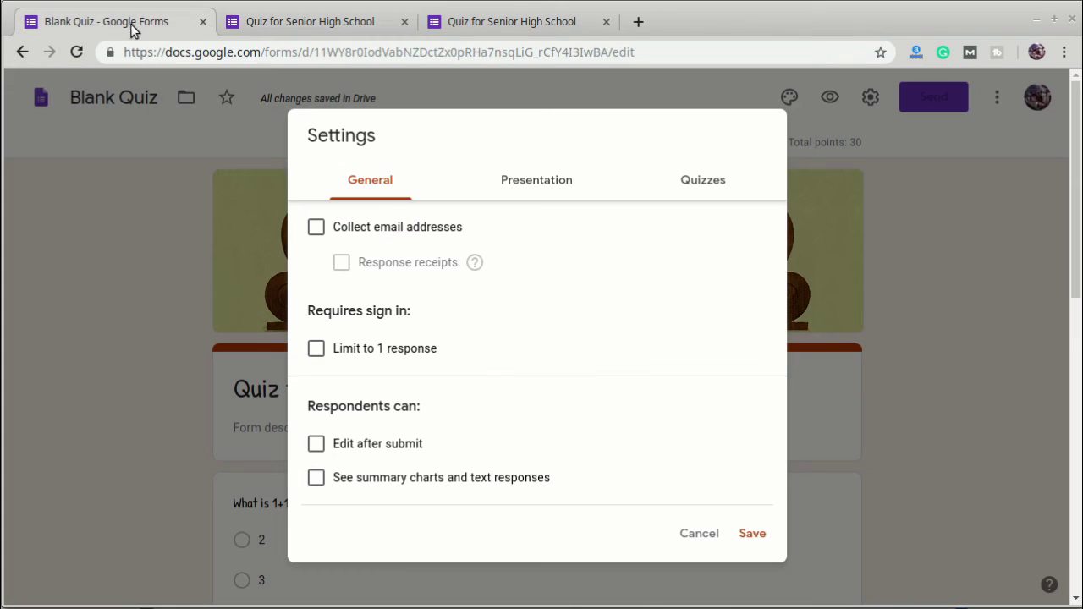
left_click(320, 350)
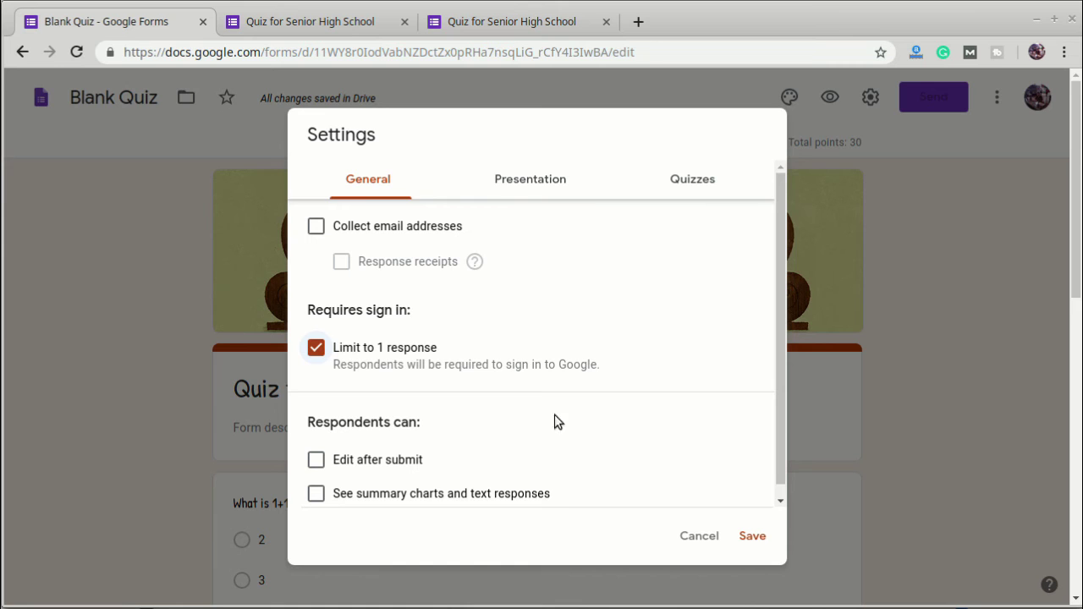
left_click(752, 536)
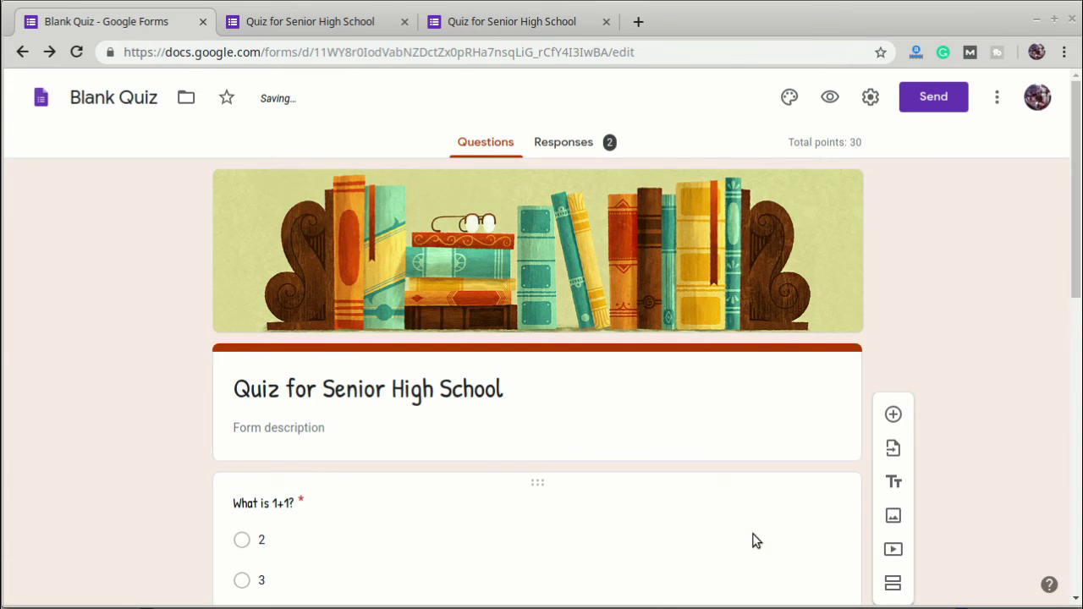
Step: Close one of the old response pages and open a preview of the quiz with its new theme
left_click(404, 22)
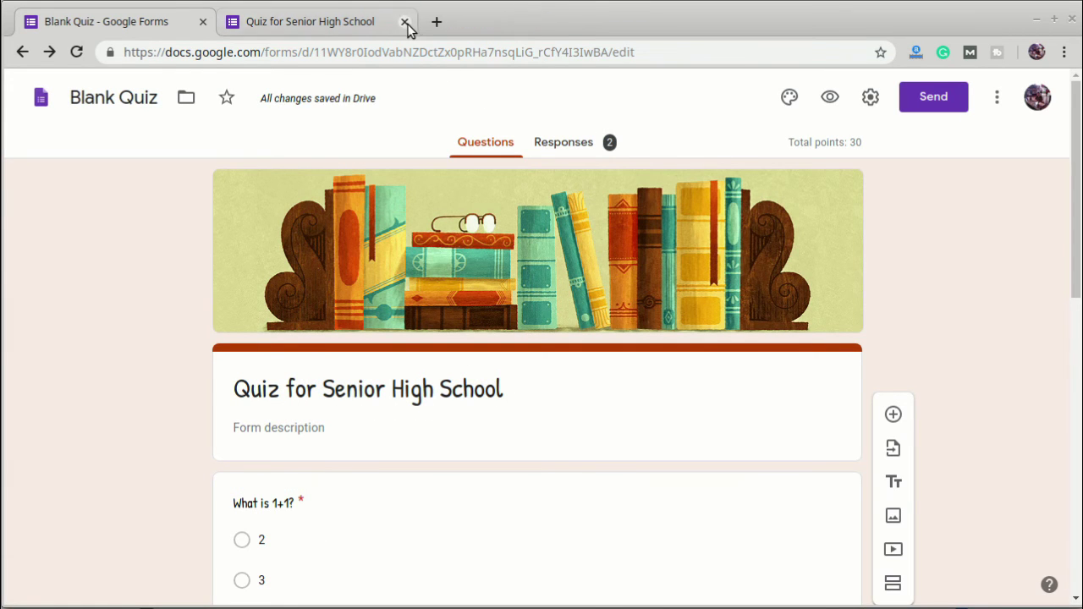
left_click(829, 97)
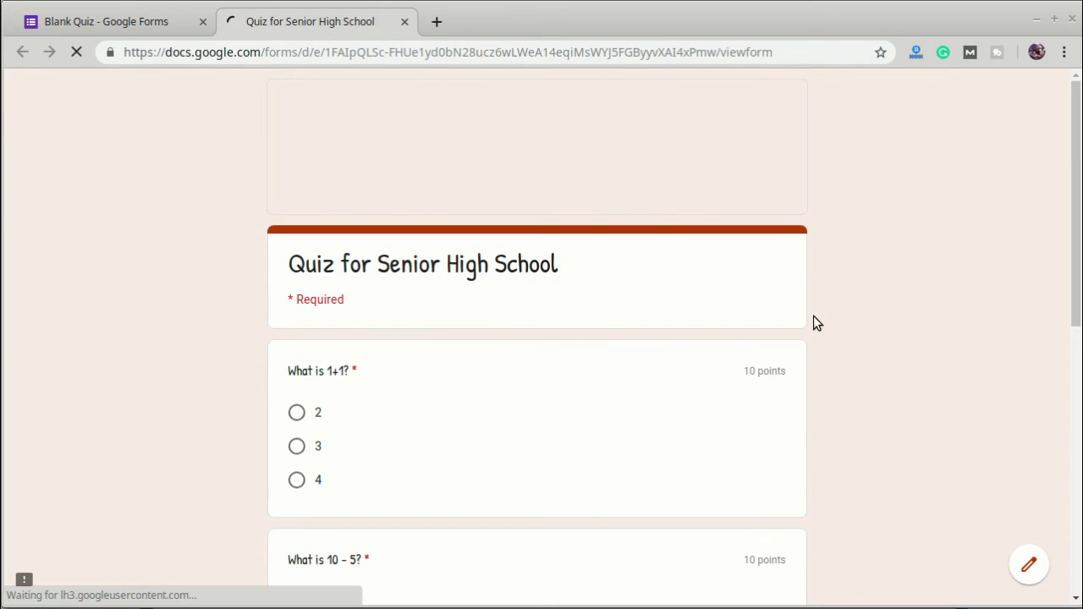
scroll(814, 320, "down", 1)
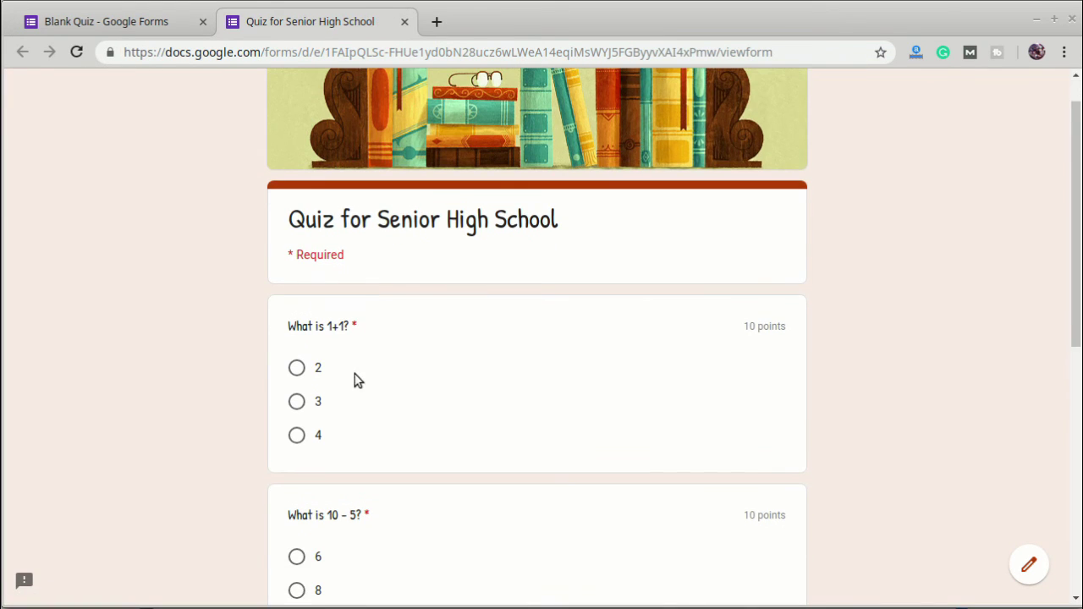
Step: Answer the themed quiz with 2, 5 and 10, enter the respondent's name, and submit the response
left_click(296, 369)
scroll(394, 507, "down", 4)
left_click(297, 445)
scroll(407, 431, "down", 7)
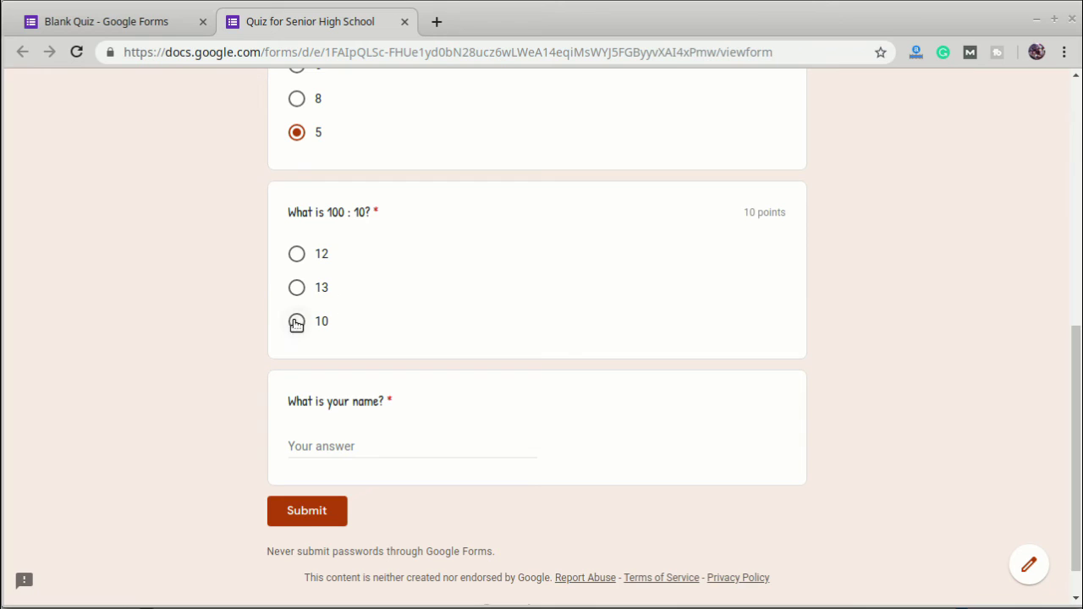
left_click(345, 442)
type("Jhon")
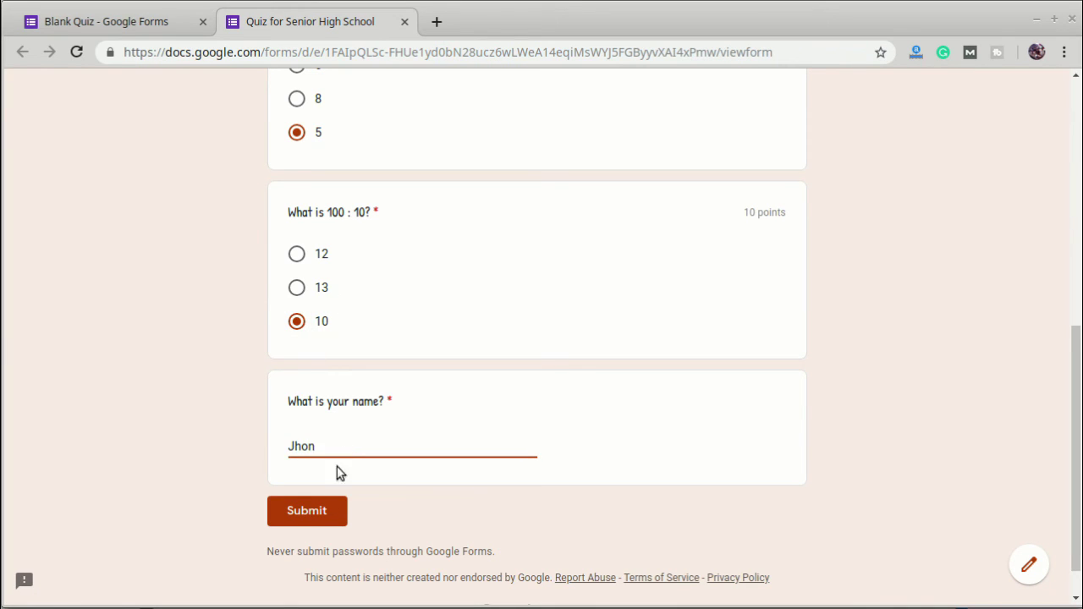
left_click(322, 513)
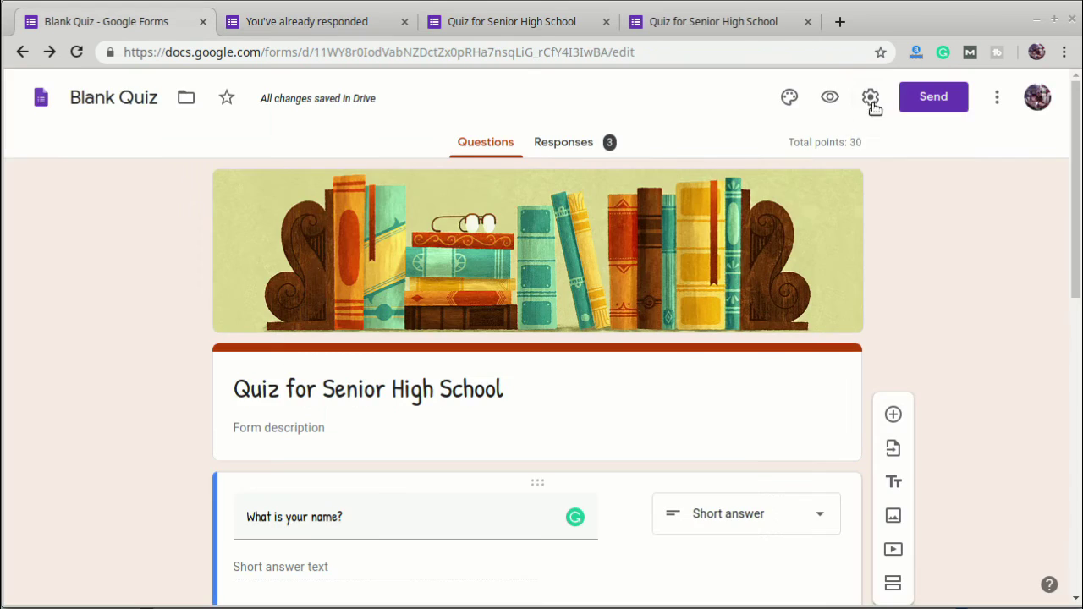
Step: Review the one-response limit in the settings alongside the score, confirmation and repeat-attempt pages, closing the settings without changes
left_click(872, 99)
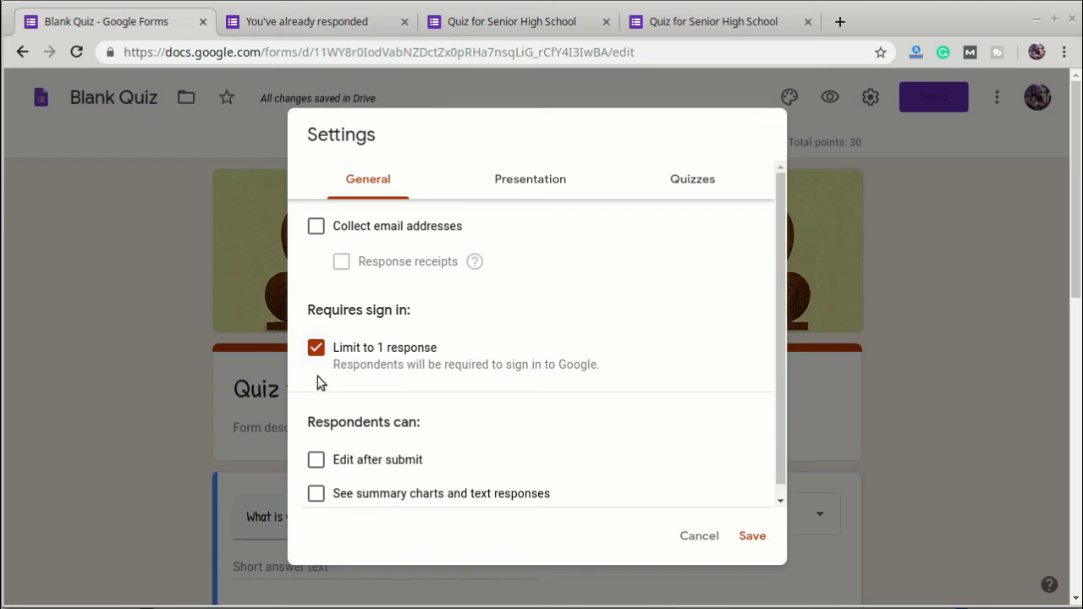
left_click(700, 23)
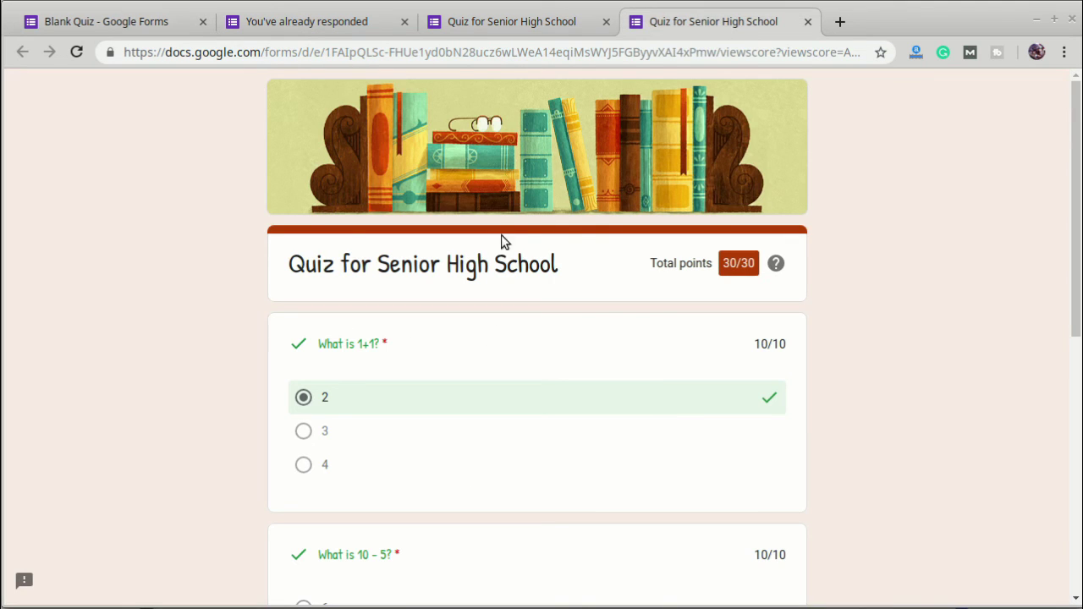
left_click(486, 24)
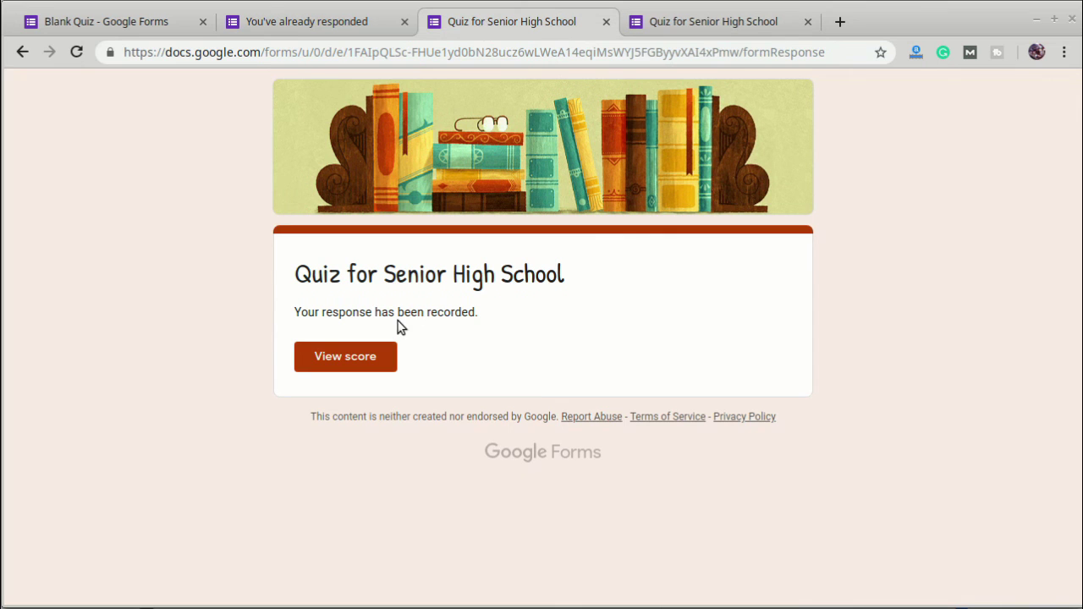
left_click(326, 20)
left_click_drag(293, 275, 589, 277)
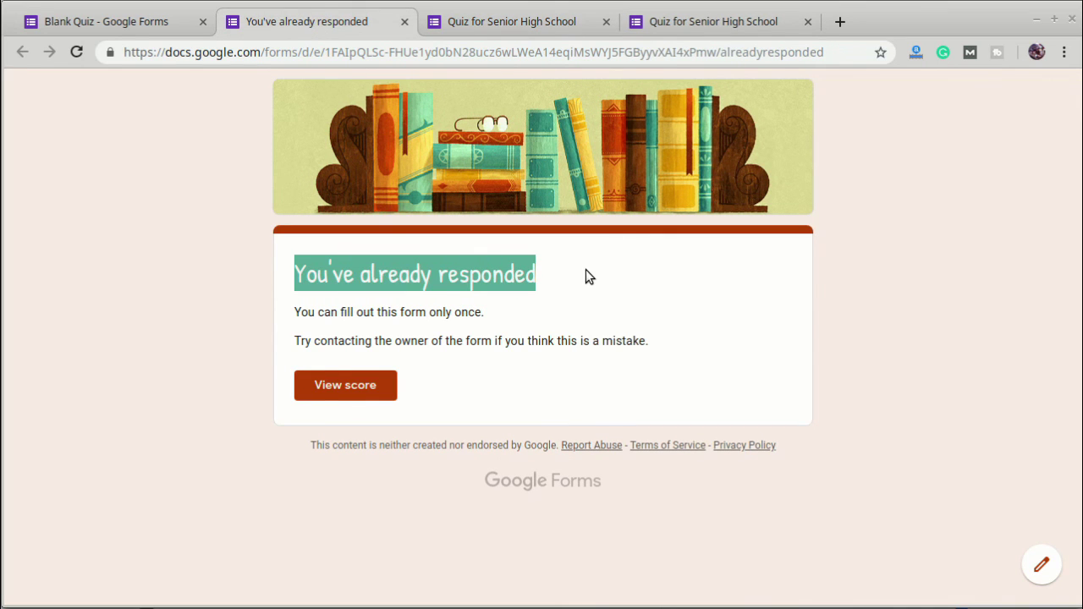
left_click(148, 22)
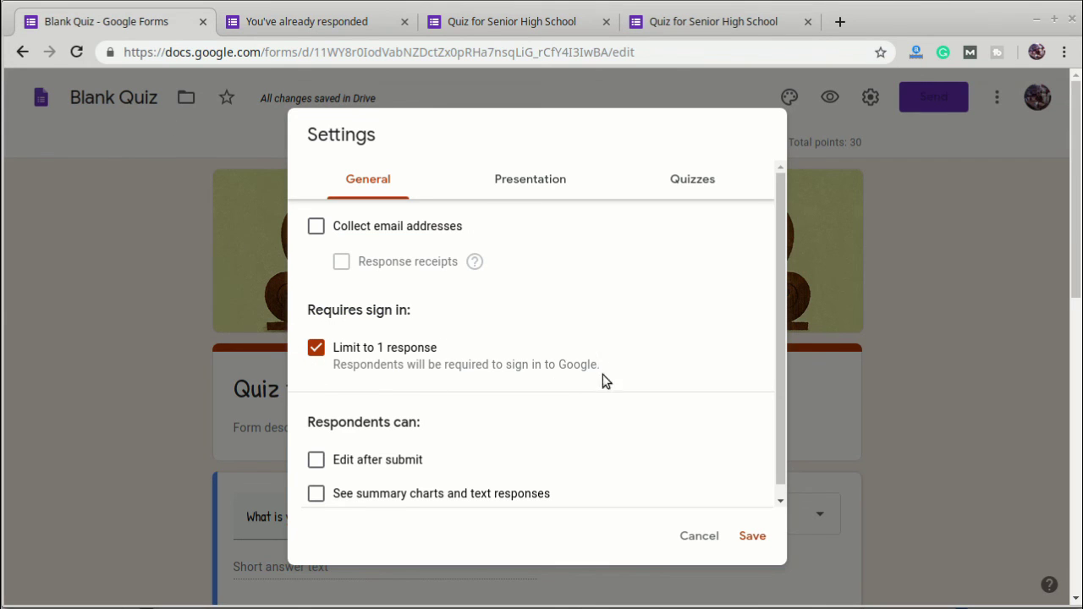
left_click(714, 537)
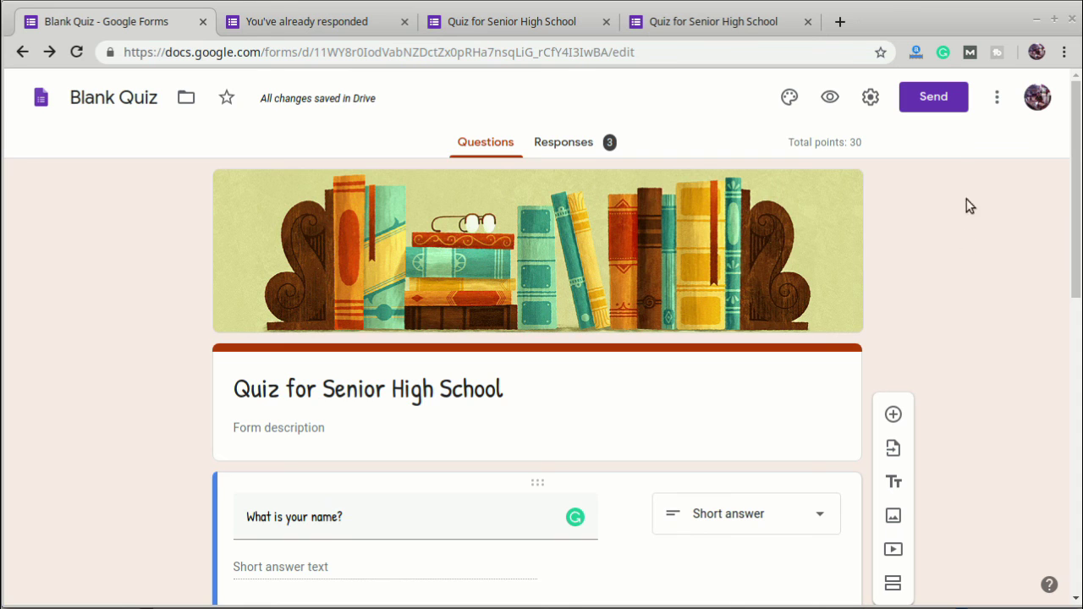
Step: Turn on collecting email addresses in the send options and copy a shortened link to the form
left_click(934, 100)
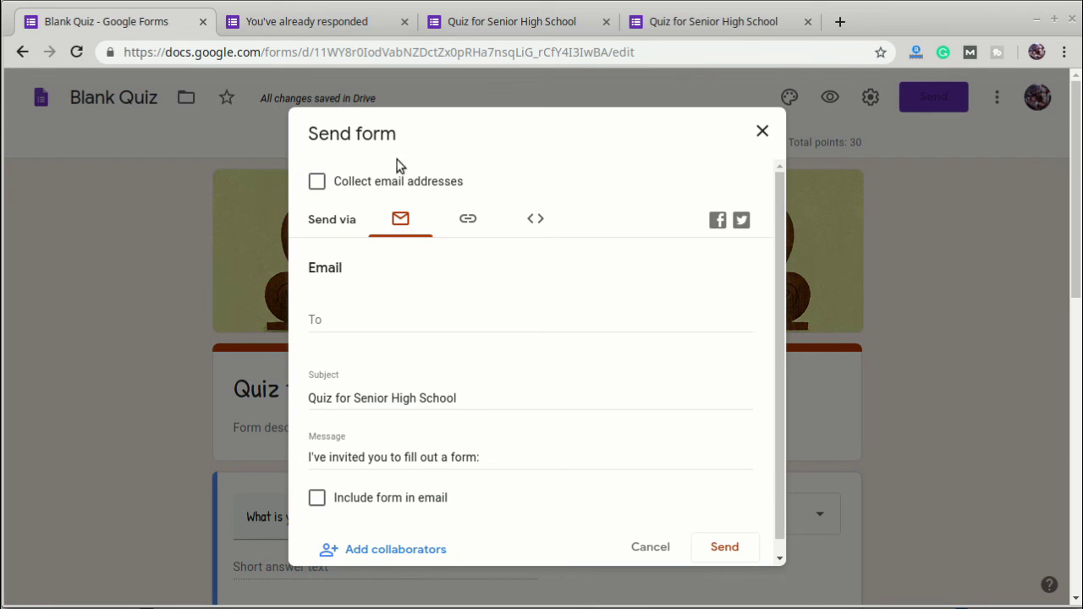
left_click(317, 183)
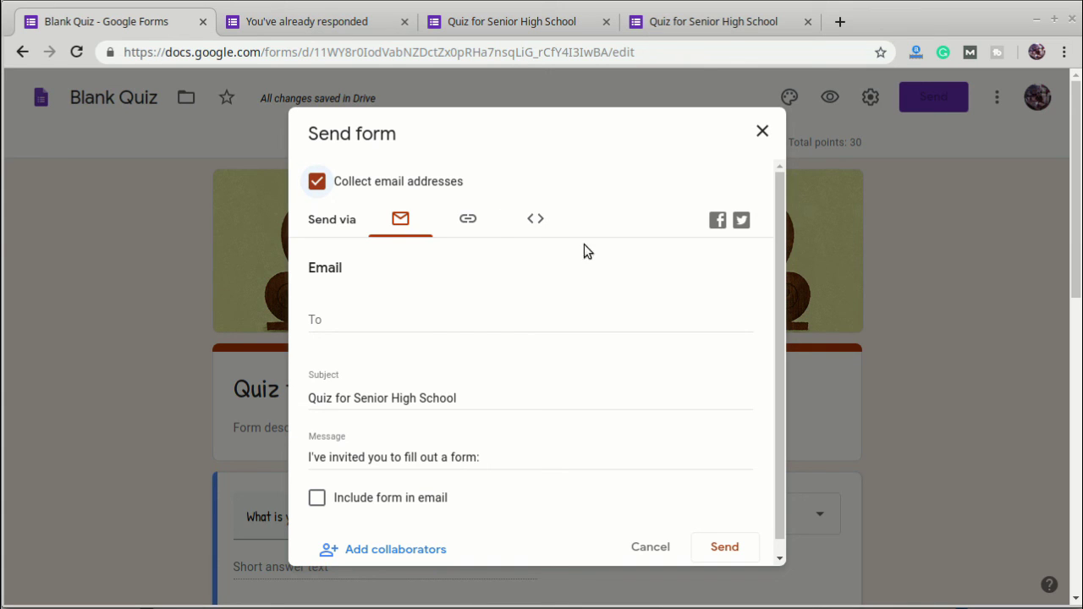
left_click(469, 222)
left_click(317, 330)
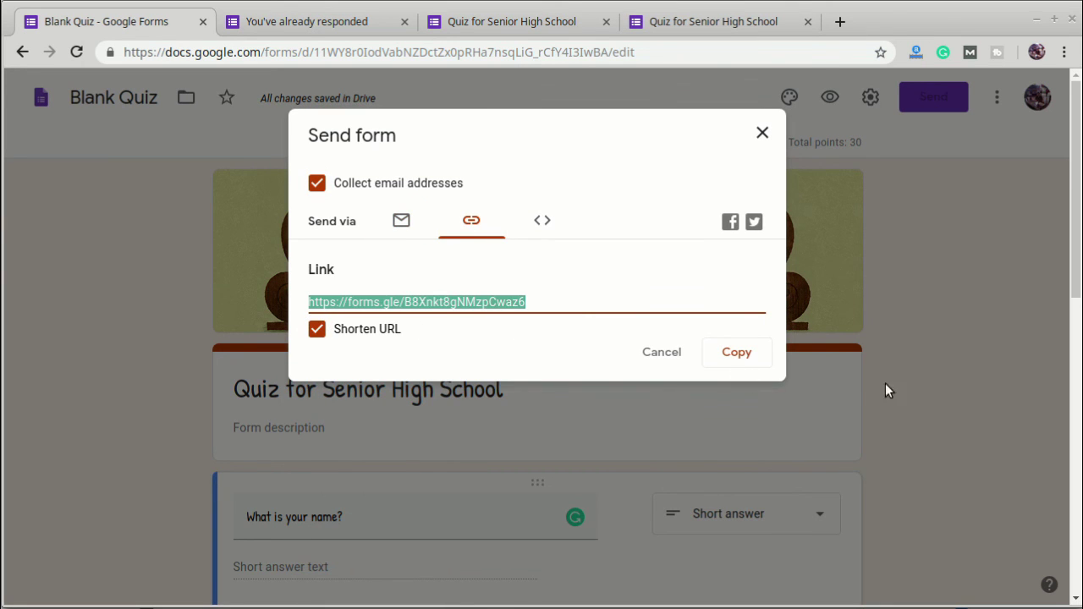
left_click(724, 354)
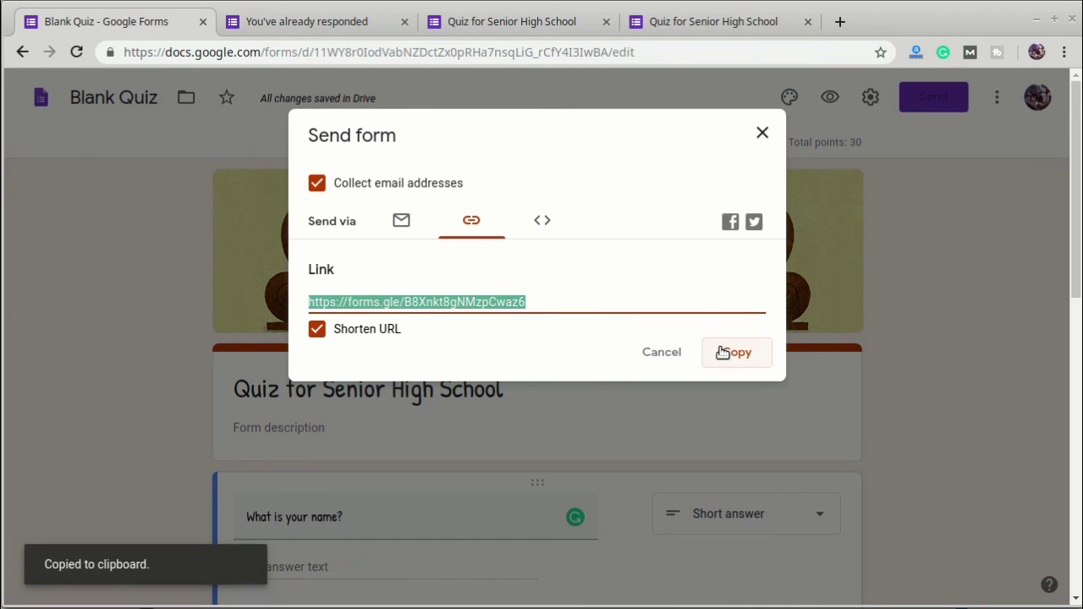